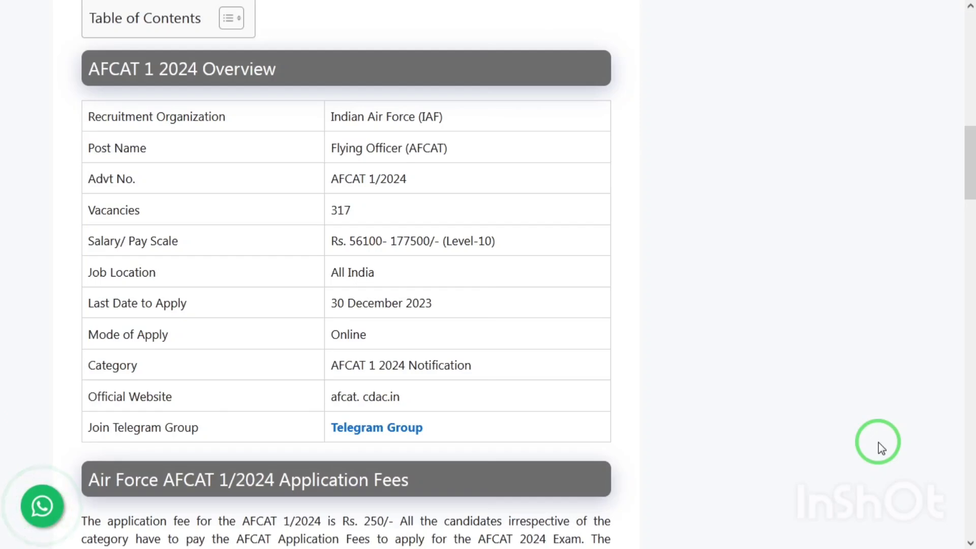
# Step: Scroll through the AFCAT 1/2024 overview, fees and dates to the vacancies: 38 Flying, 165 GD(T), 114 GD(NT)
pyautogui.scroll(-1, 882, 447)
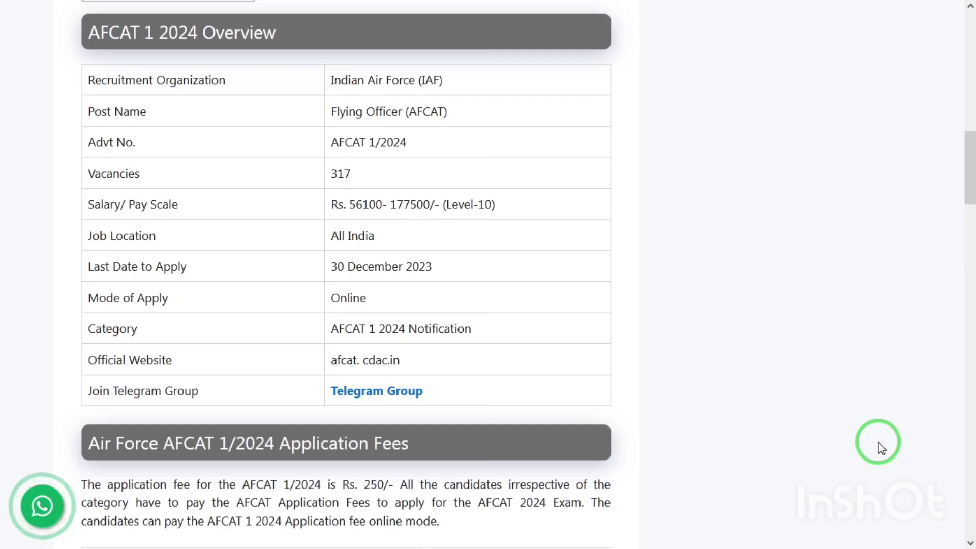
pyautogui.scroll(-2, 881, 447)
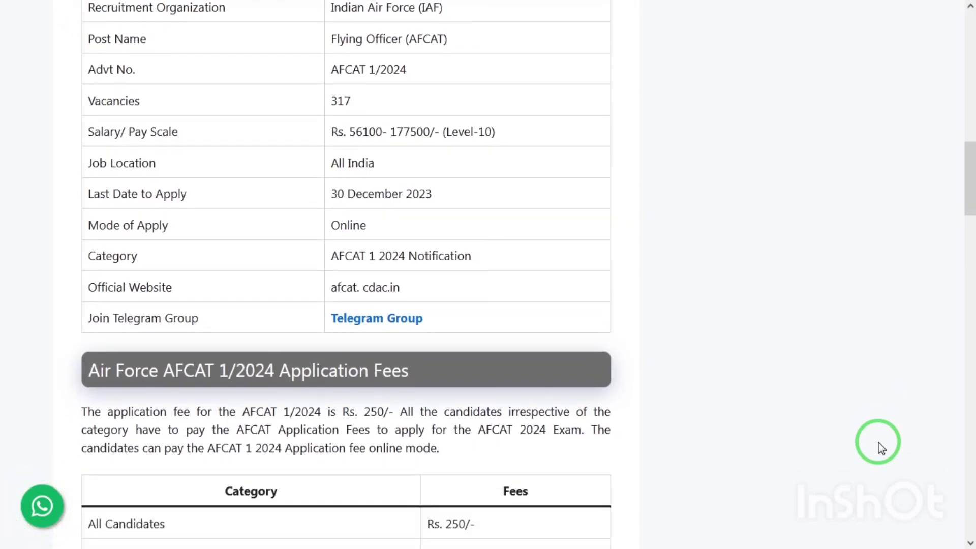
pyautogui.scroll(-1, 881, 447)
pyautogui.scroll(-4, 882, 447)
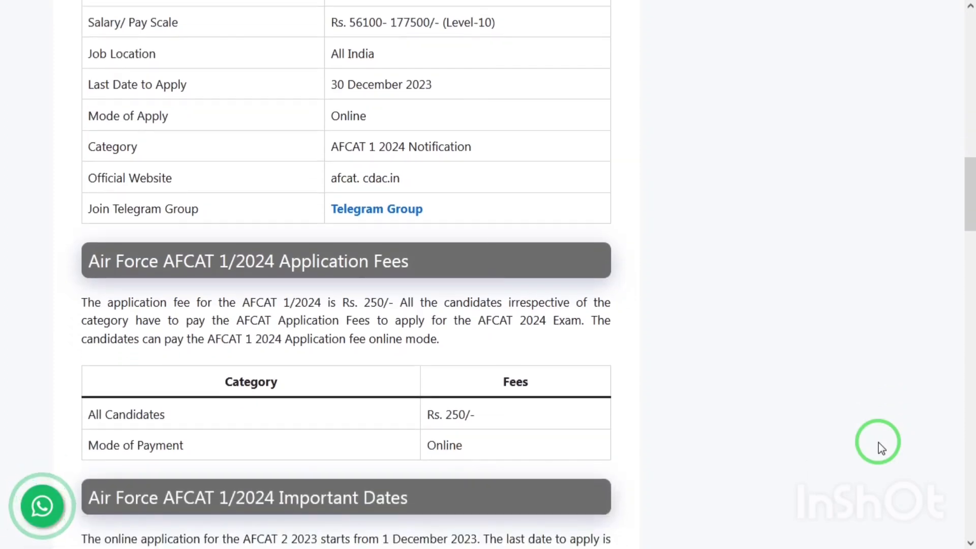
pyautogui.scroll(-3, 882, 447)
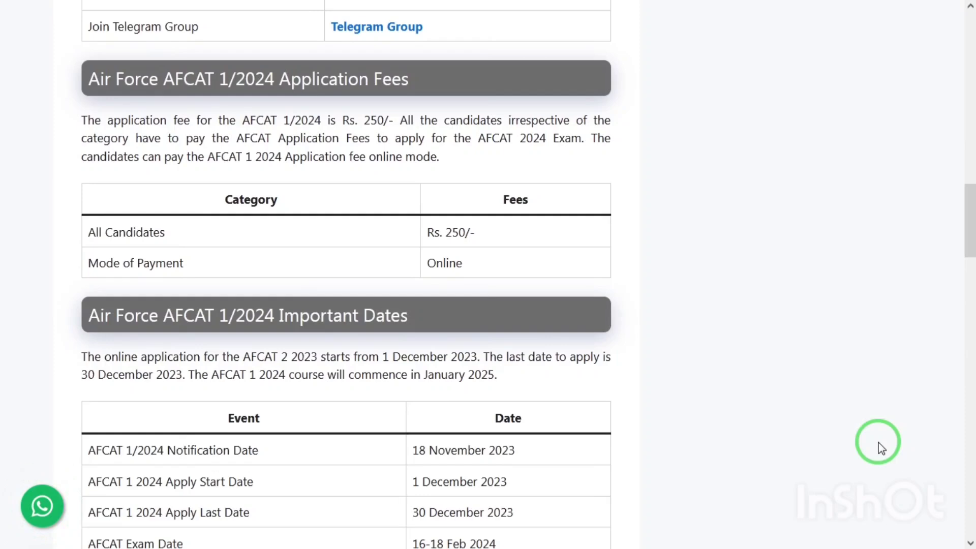
pyautogui.scroll(-1, 881, 448)
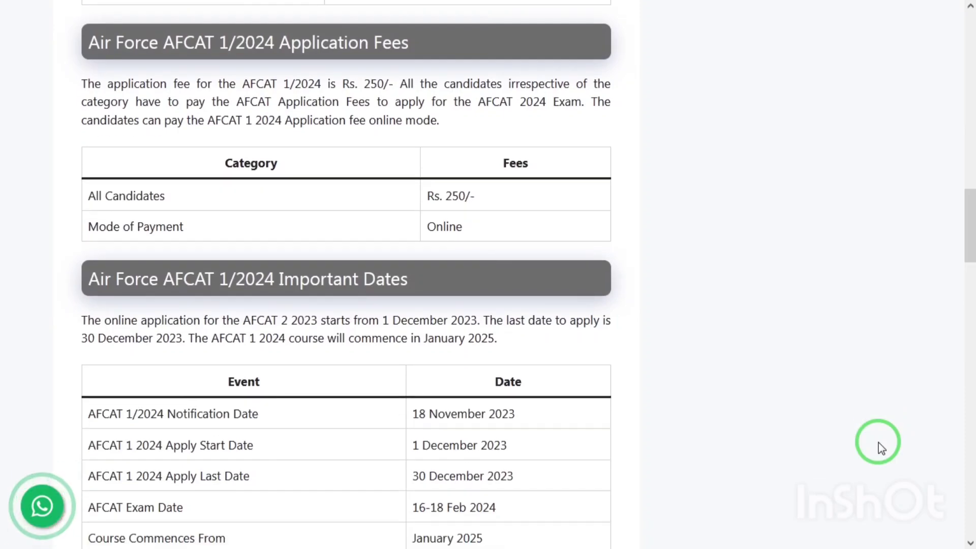
pyautogui.scroll(-1, 882, 448)
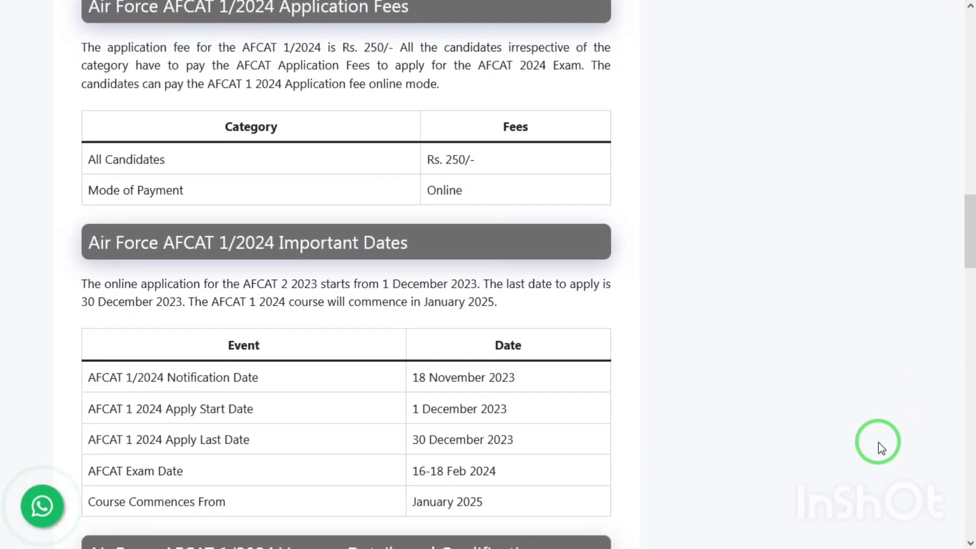
pyautogui.scroll(-1, 881, 449)
pyautogui.scroll(-1, 882, 447)
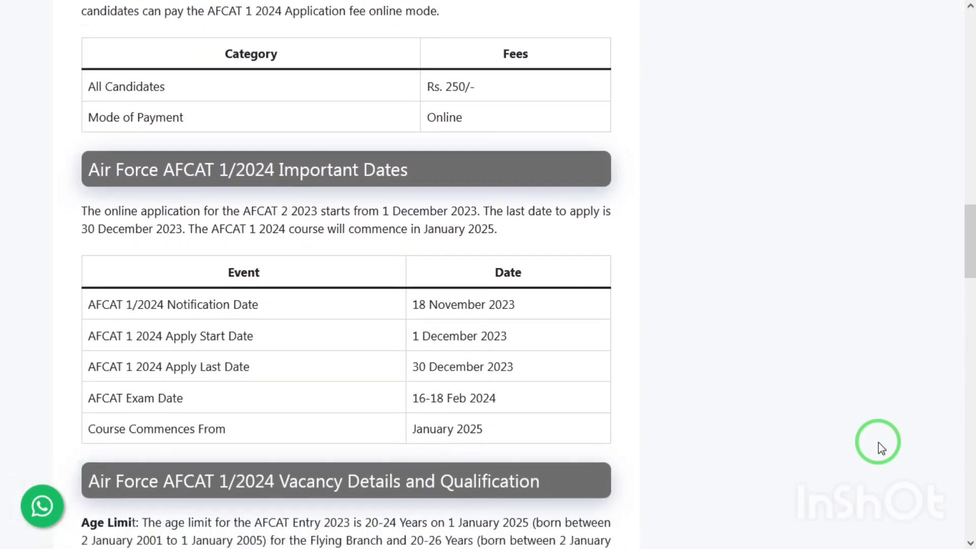
pyautogui.scroll(-1, 881, 447)
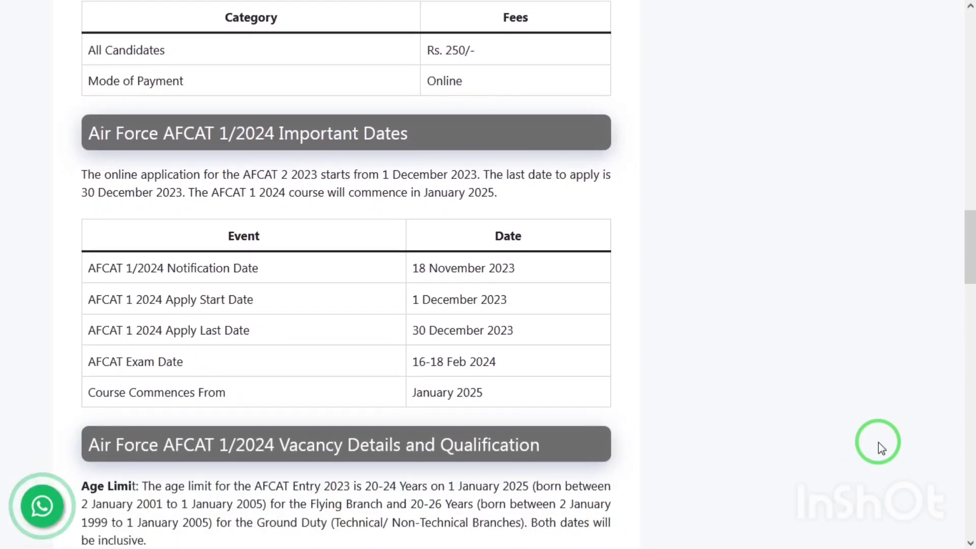
pyautogui.scroll(-1, 882, 448)
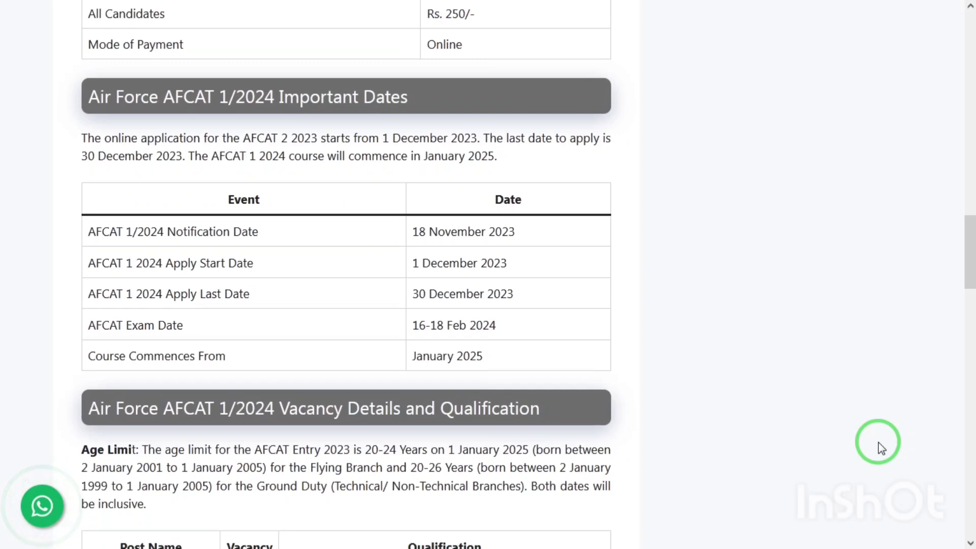
pyautogui.scroll(-1, 881, 449)
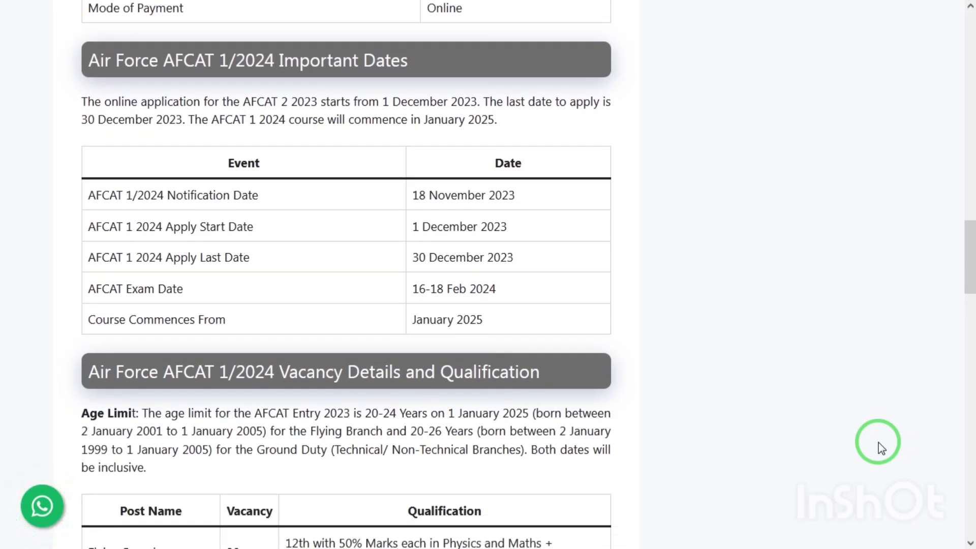
pyautogui.scroll(-1, 881, 448)
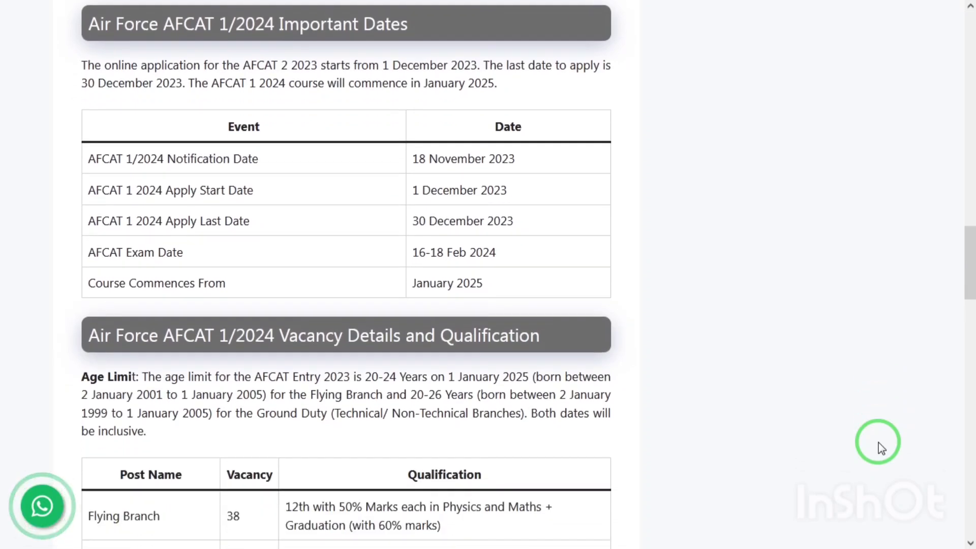
pyautogui.scroll(-1, 882, 449)
pyautogui.scroll(-2, 881, 448)
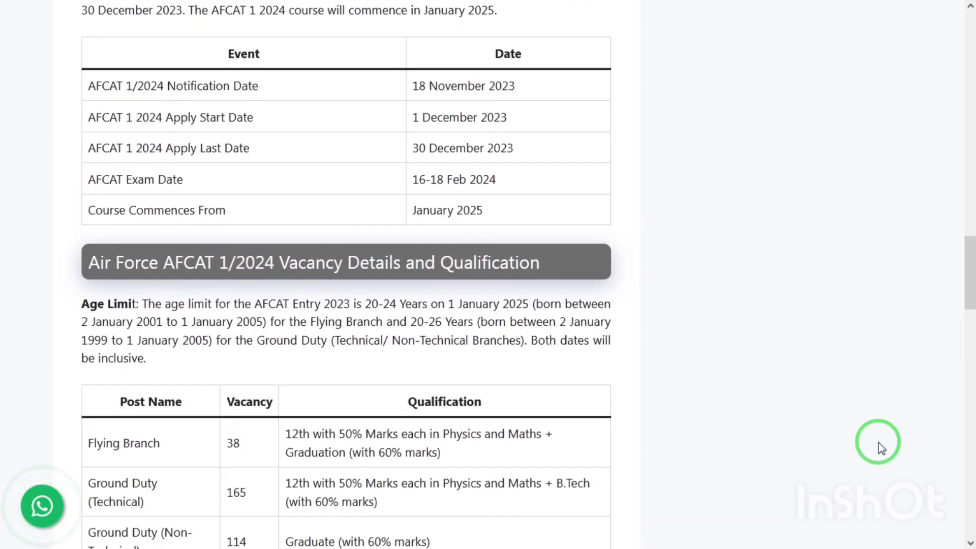
pyautogui.scroll(-2, 881, 449)
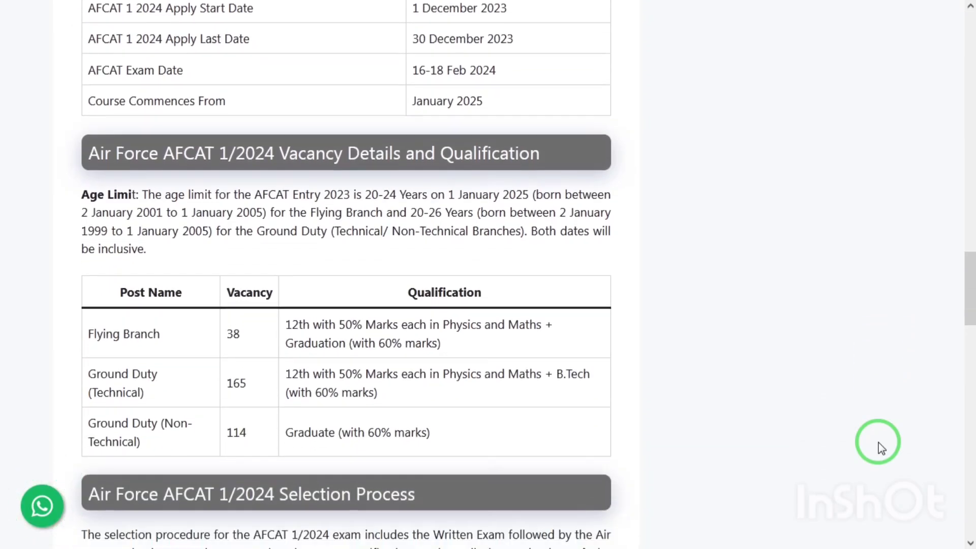
pyautogui.scroll(-2, 881, 448)
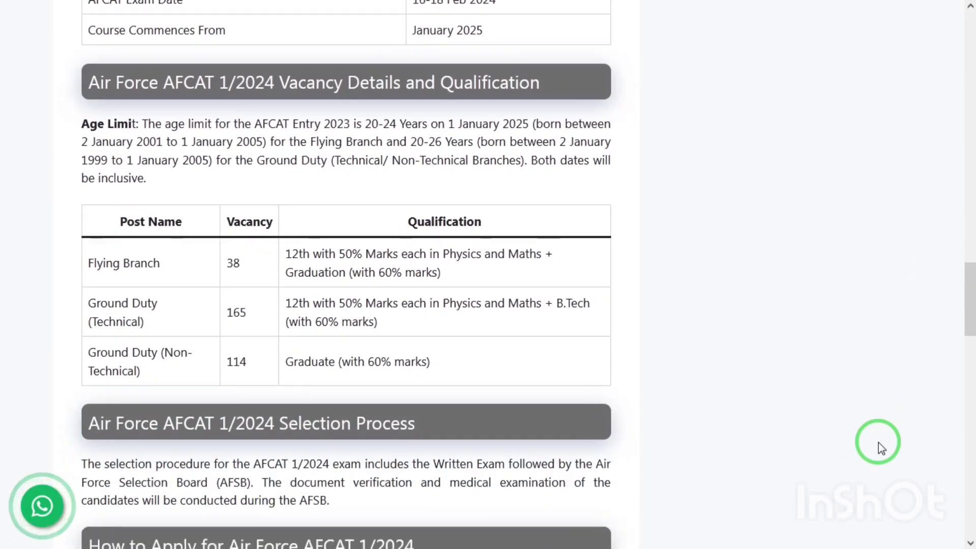
# Step: Scroll on to the Written Exam and AFSB selection process and the afcat.cdac.in application steps
pyautogui.scroll(-1, 881, 449)
pyautogui.scroll(-1, 882, 449)
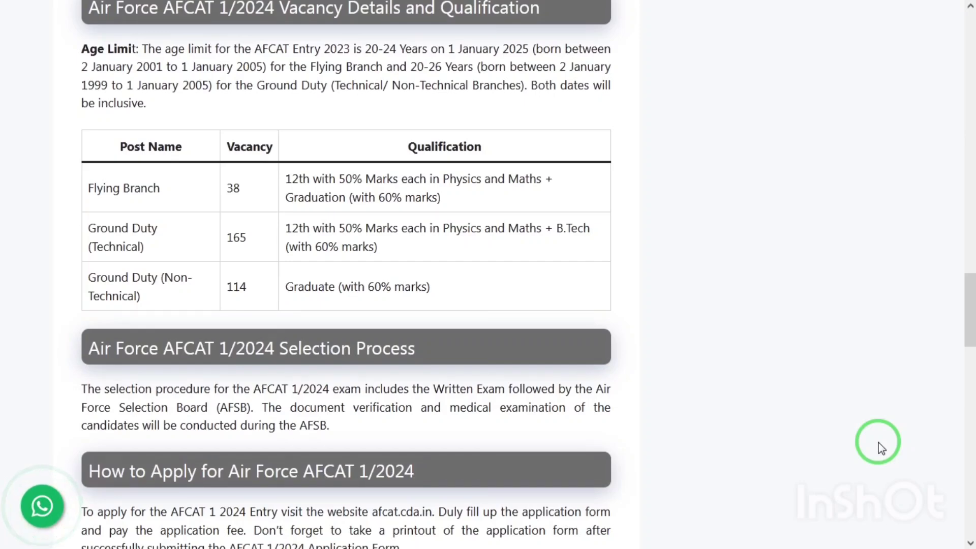
pyautogui.scroll(-1, 881, 449)
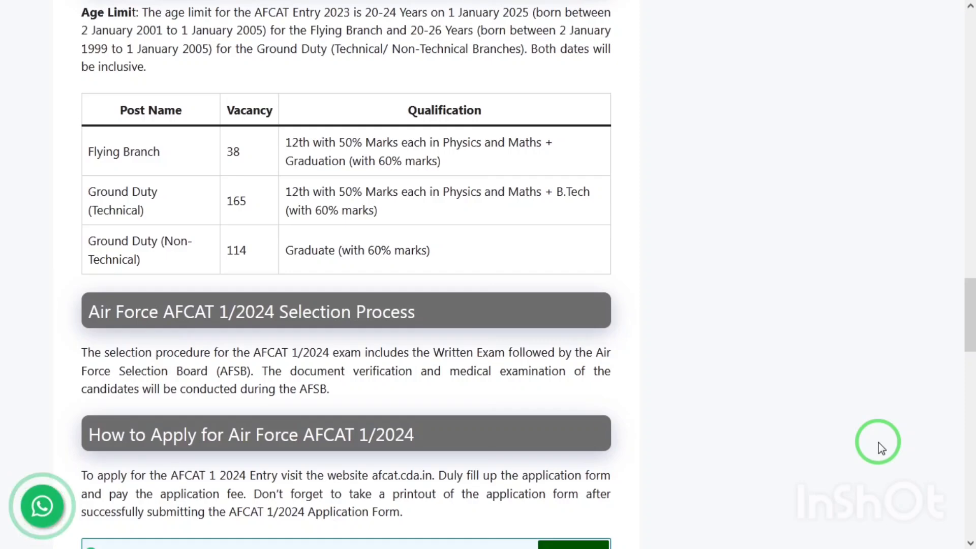
pyautogui.scroll(-1, 882, 448)
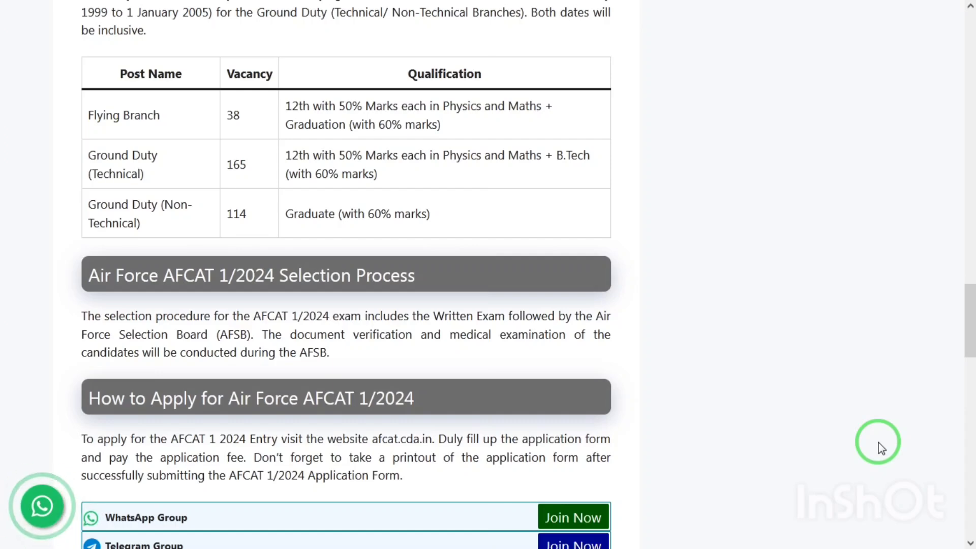
pyautogui.scroll(-1, 882, 448)
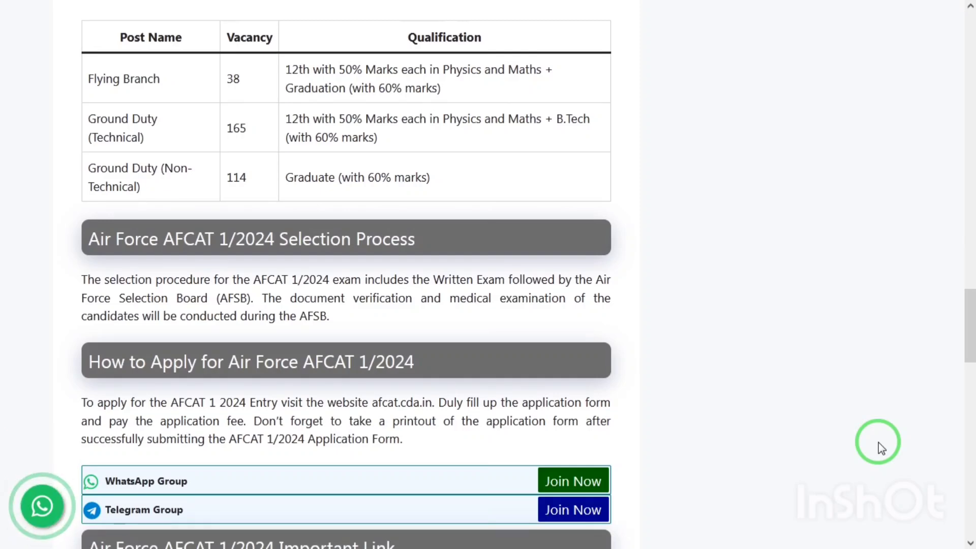
pyautogui.scroll(-1, 881, 448)
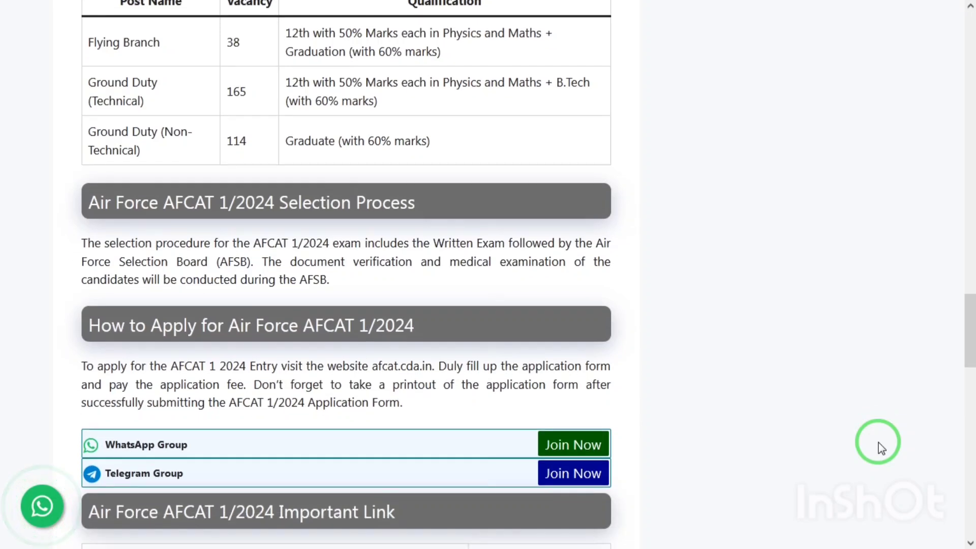
pyautogui.scroll(1, 882, 449)
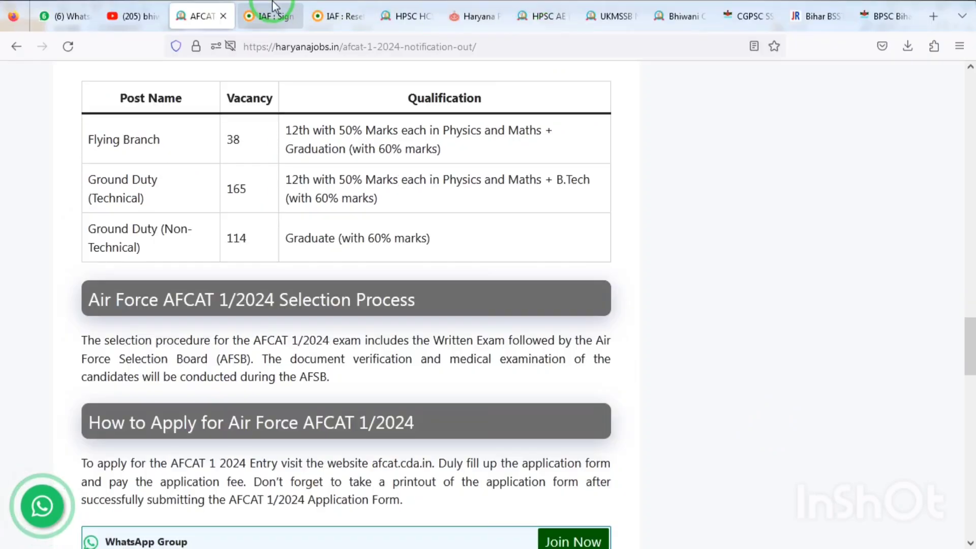
# Step: Open the AFCAT 01/2024 sign-up form, fill in the name and e-mail, and reset the account password
pyautogui.click(271, 14)
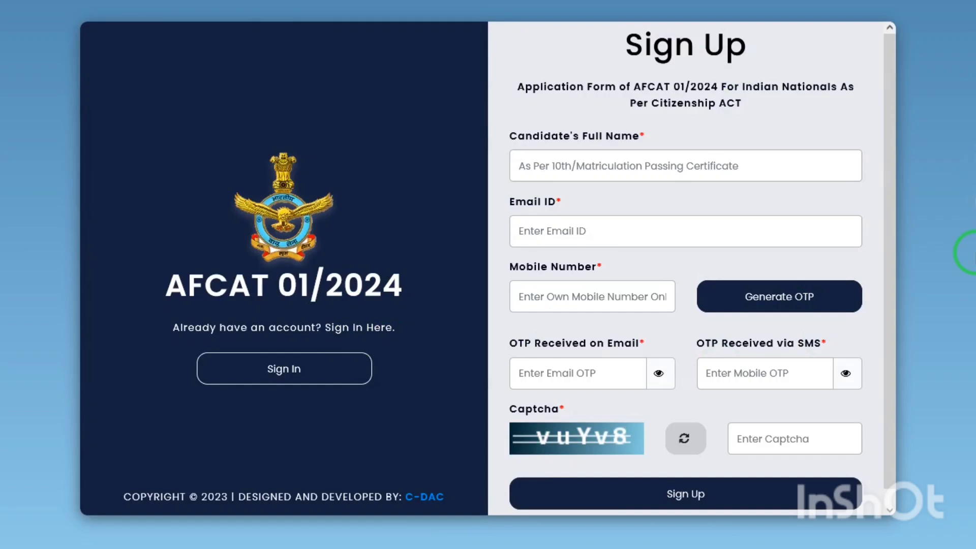
pyautogui.click(582, 168)
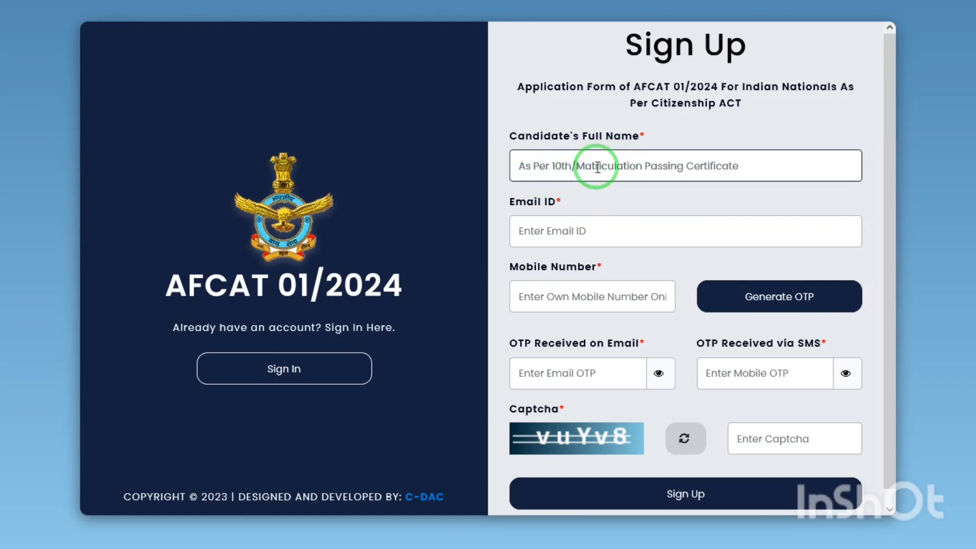
pyautogui.click(562, 232)
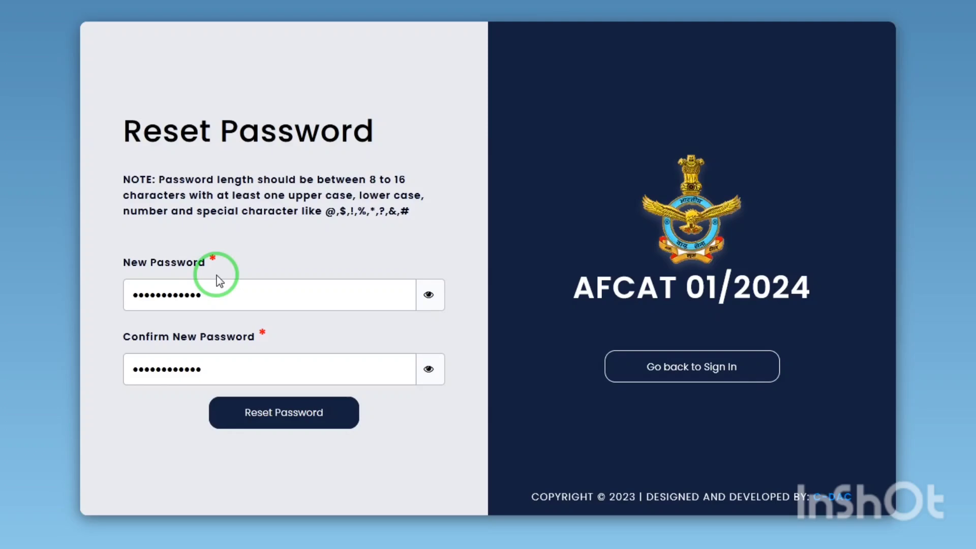
pyautogui.click(301, 414)
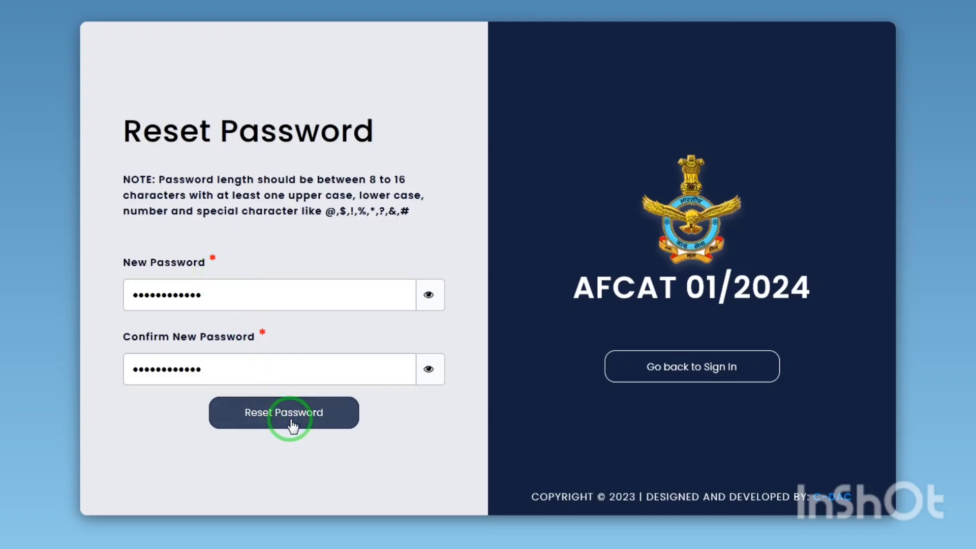
pyautogui.click(385, 173)
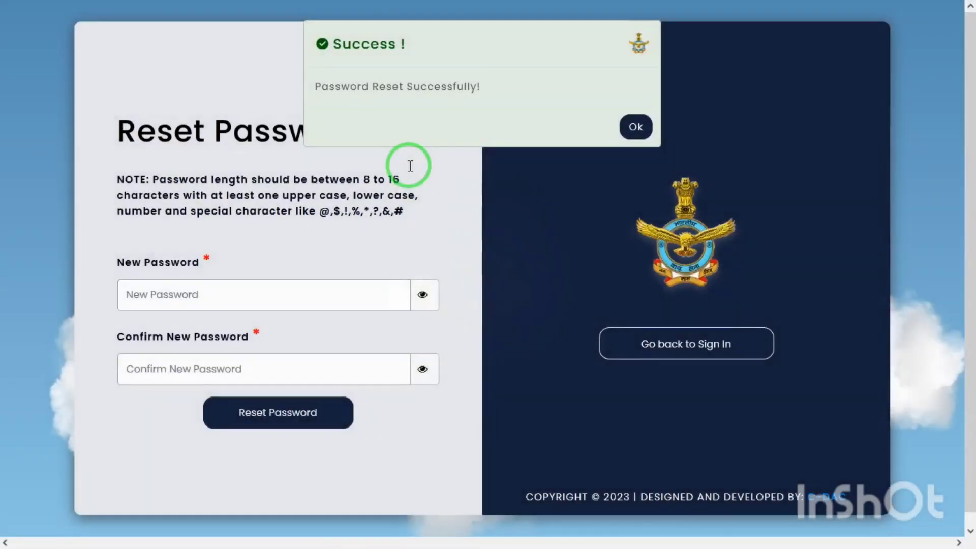
# Step: Acknowledge the password reset, choose the AFCAT exam category, and save the guidelines step
pyautogui.click(636, 126)
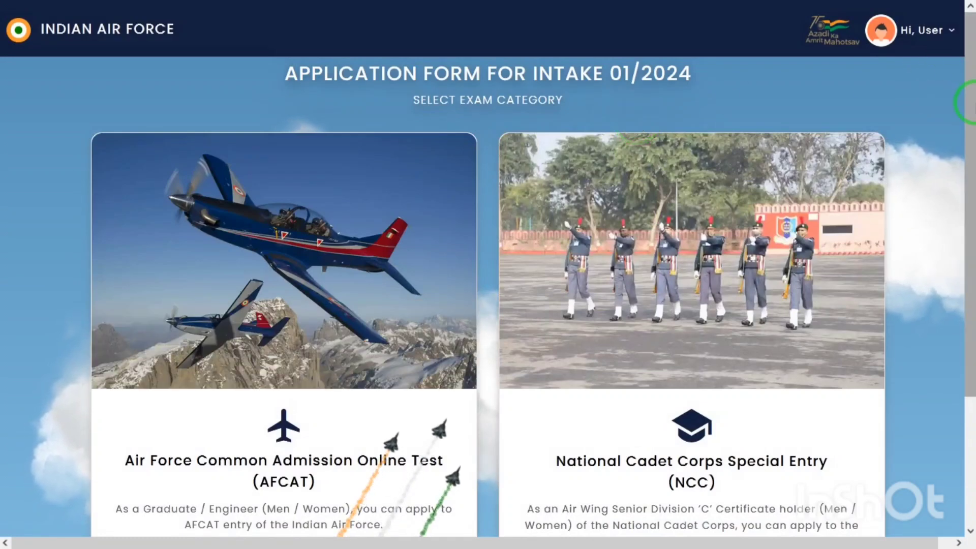
pyautogui.moveTo(970, 94); pyautogui.dragTo(970, 275)
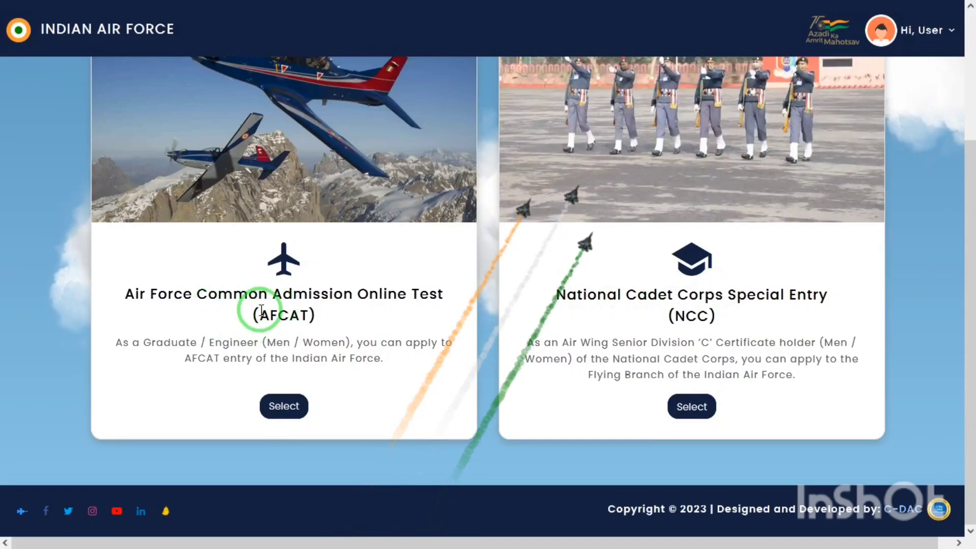
pyautogui.click(288, 404)
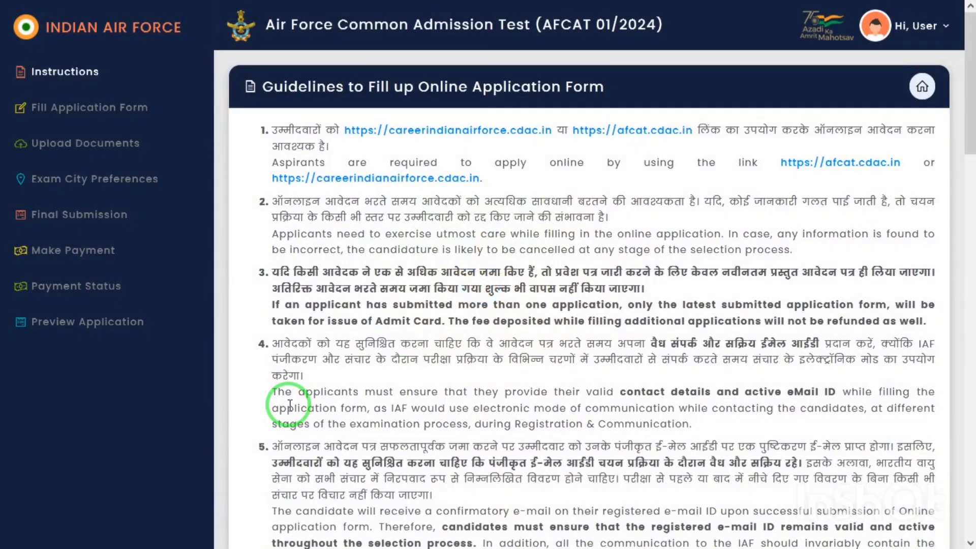
pyautogui.moveTo(968, 127); pyautogui.dragTo(968, 508)
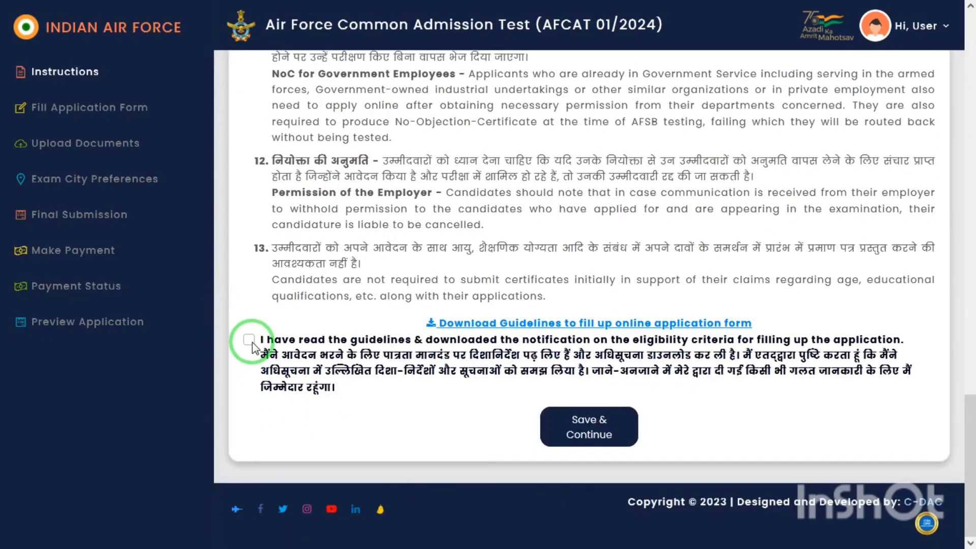
pyautogui.click(589, 437)
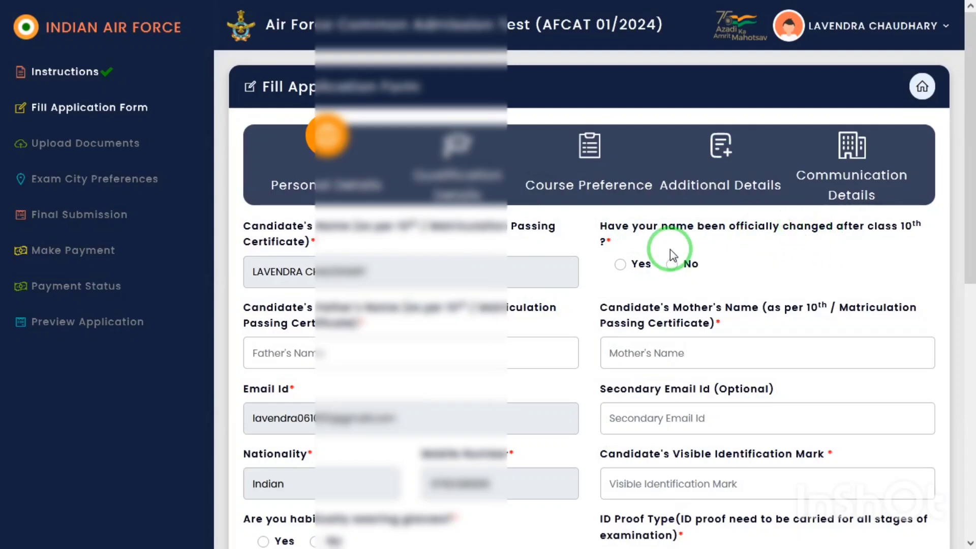
# Step: Answer No to name change, fill in the parents' names, enter identification mark 'A MOLE ON FACE', and answer No to glasses
pyautogui.click(672, 264)
pyautogui.click(327, 352)
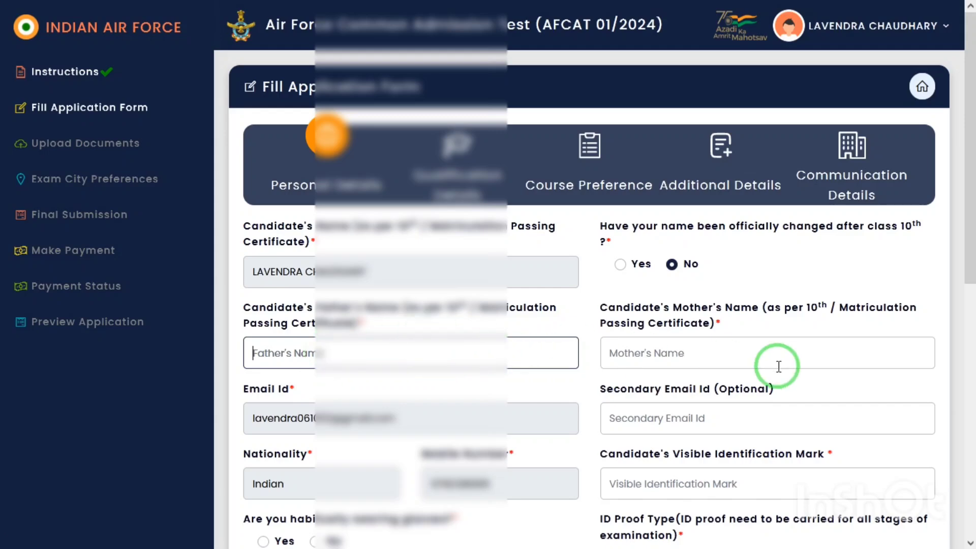
pyautogui.click(667, 352)
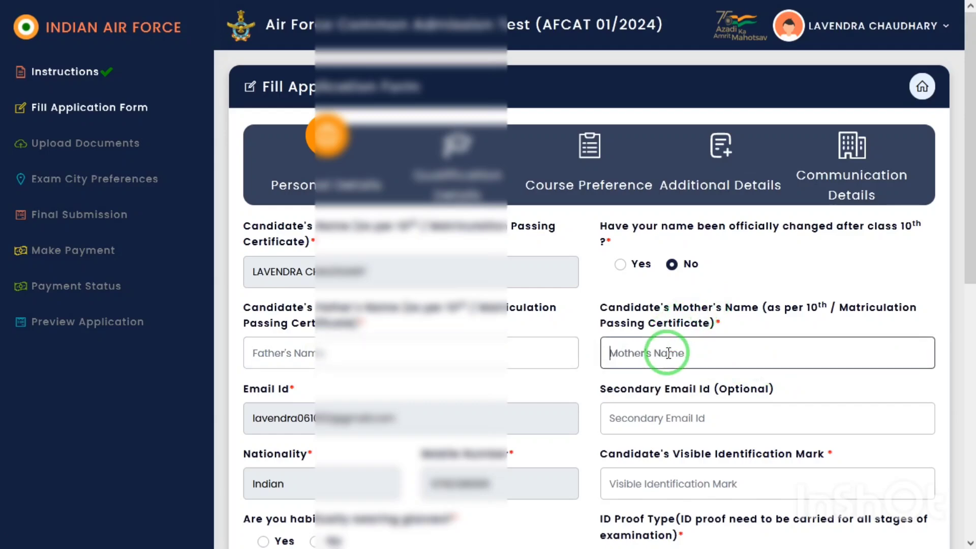
pyautogui.click(670, 407)
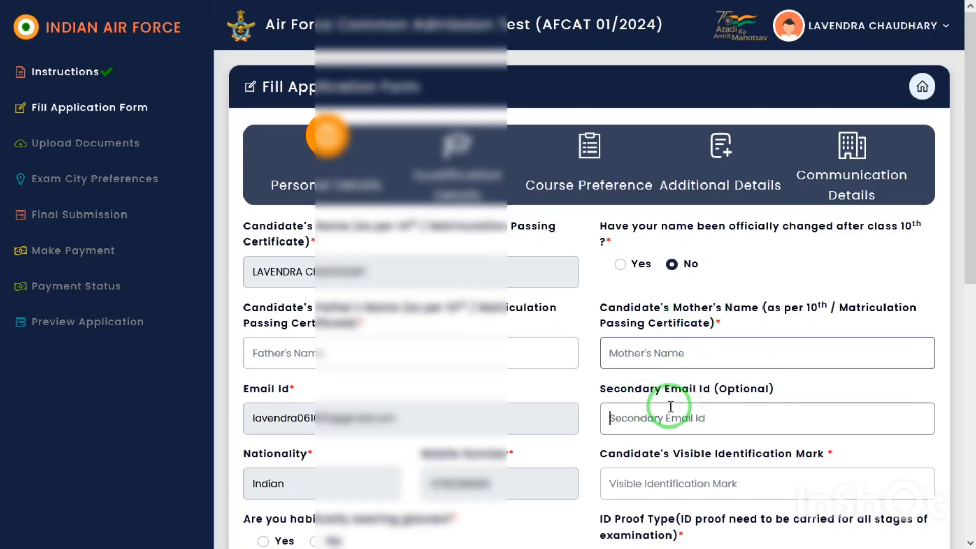
pyautogui.click(638, 484)
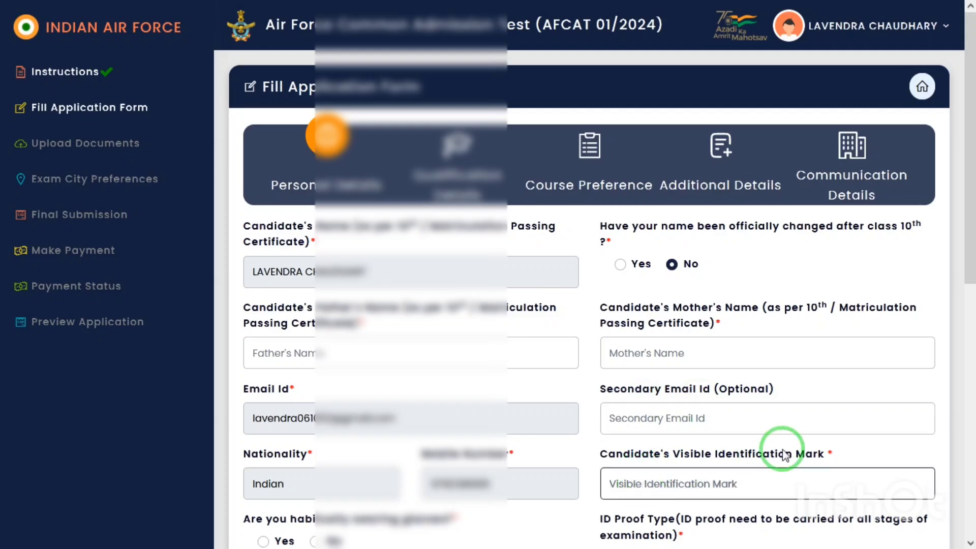
pyautogui.write('A MO')
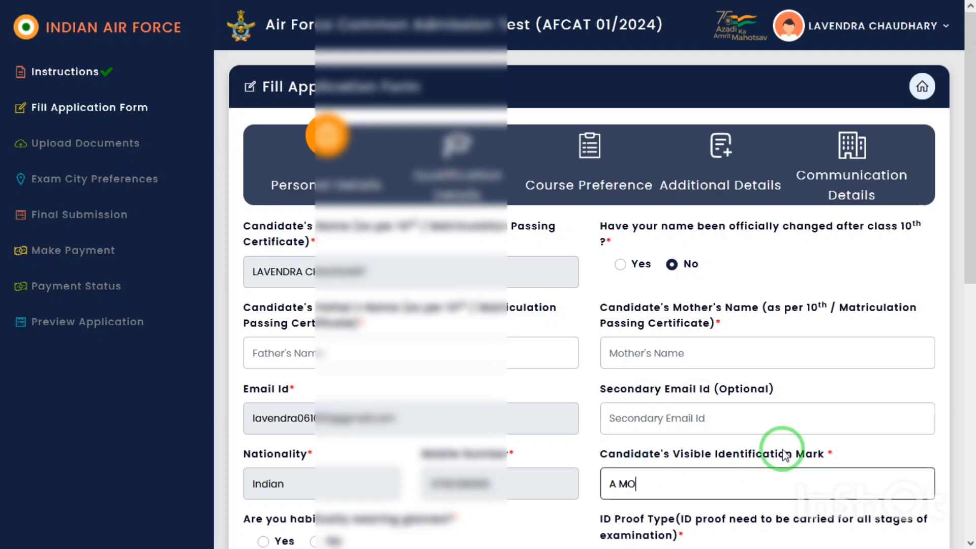
pyautogui.write('LE ON FACE')
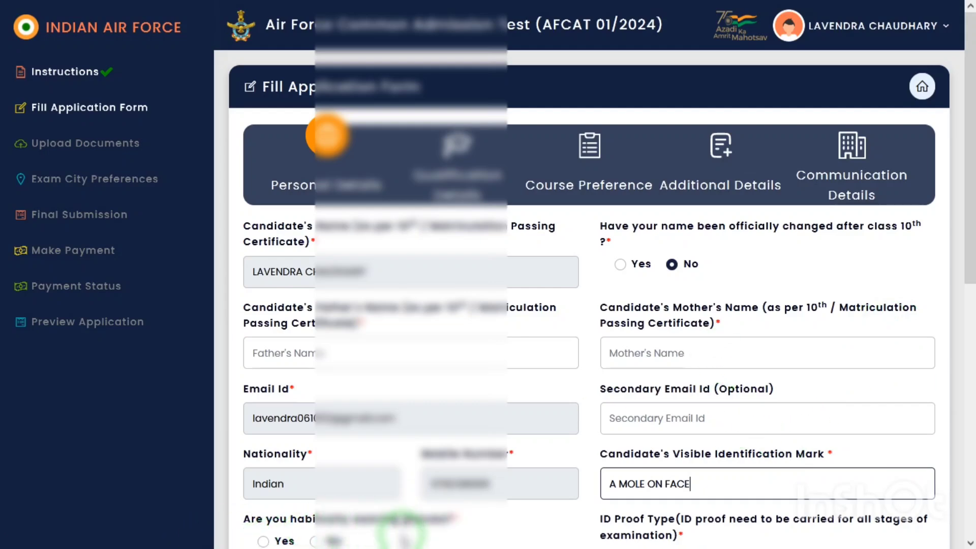
pyautogui.click(316, 541)
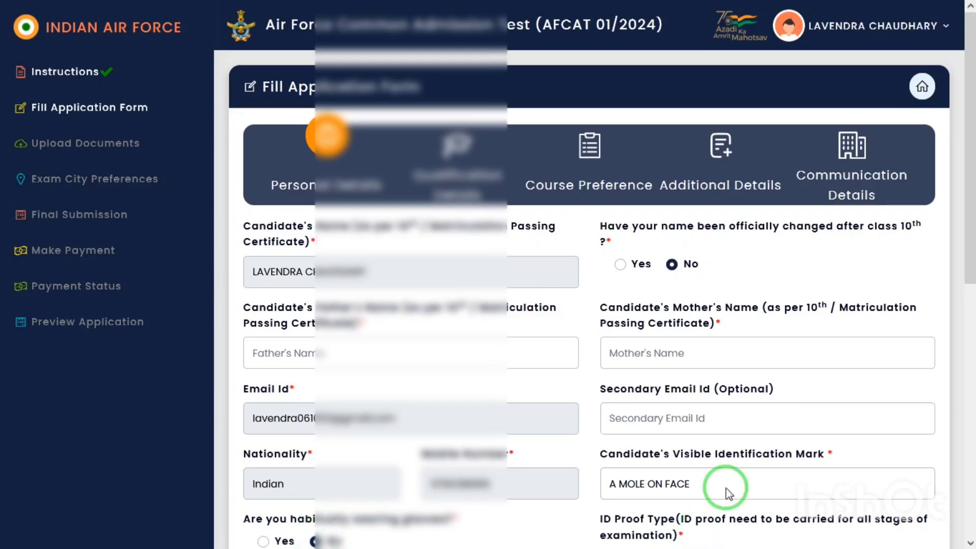
# Step: Choose the ID proof type, set PABT/CPSS to Not Appeared, serving airman No and gender Male, then save
pyautogui.moveTo(964, 129); pyautogui.dragTo(968, 371)
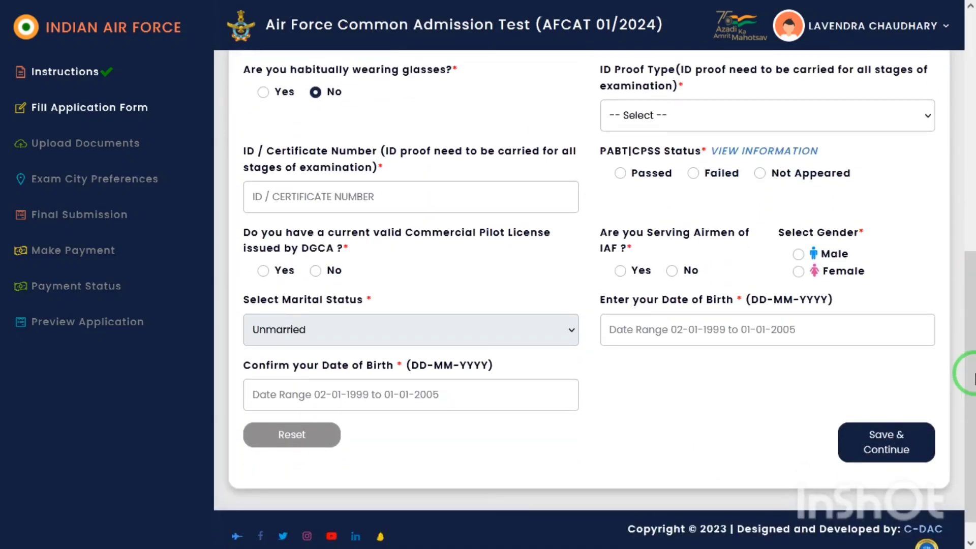
pyautogui.click(741, 116)
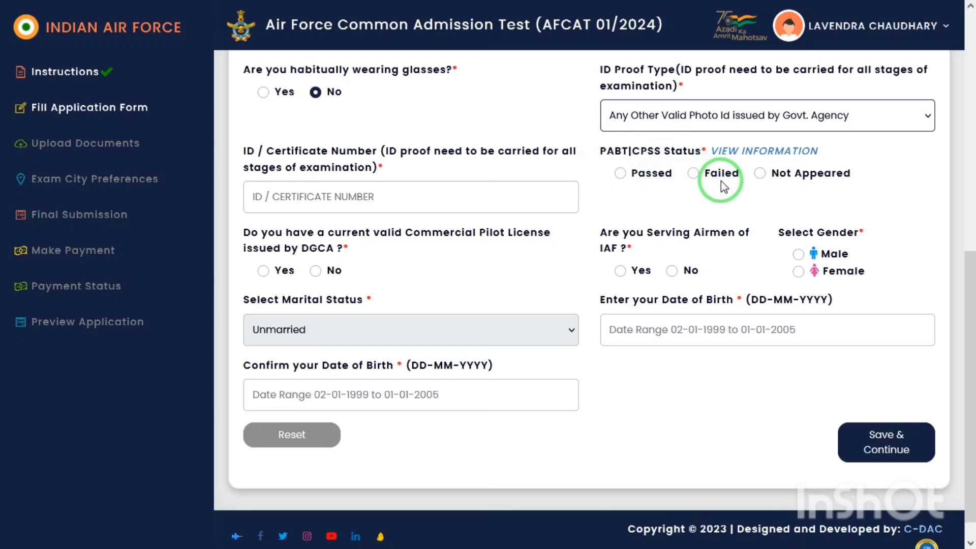
pyautogui.click(765, 173)
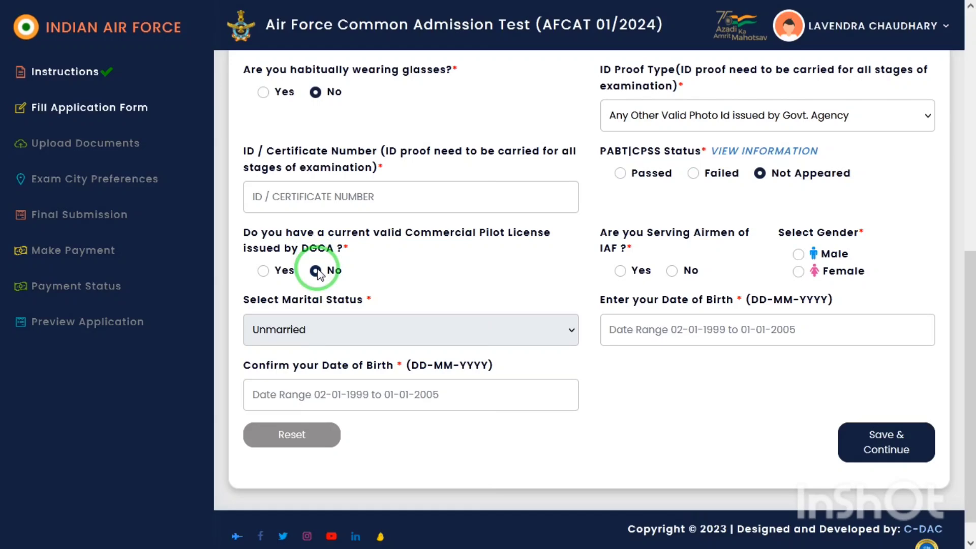
pyautogui.click(671, 271)
pyautogui.click(797, 254)
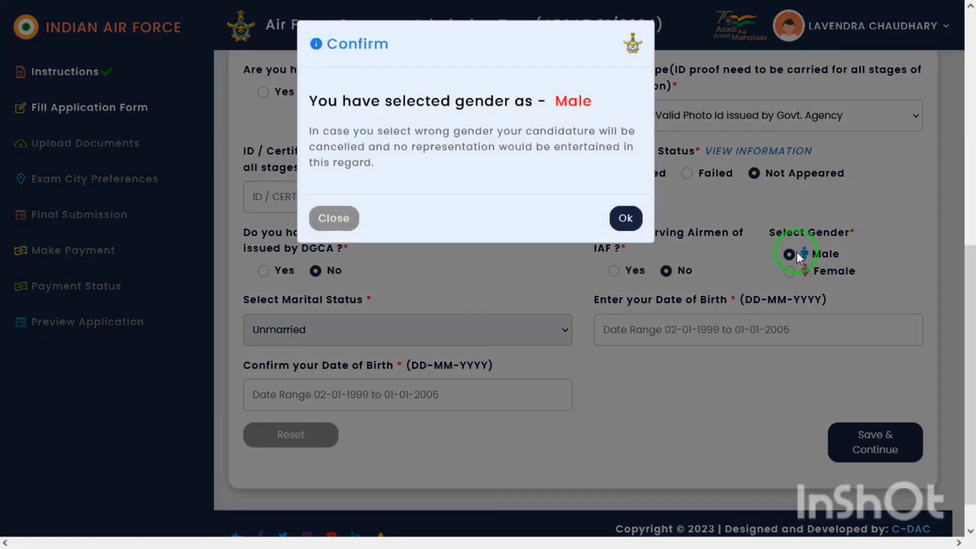
pyautogui.click(620, 219)
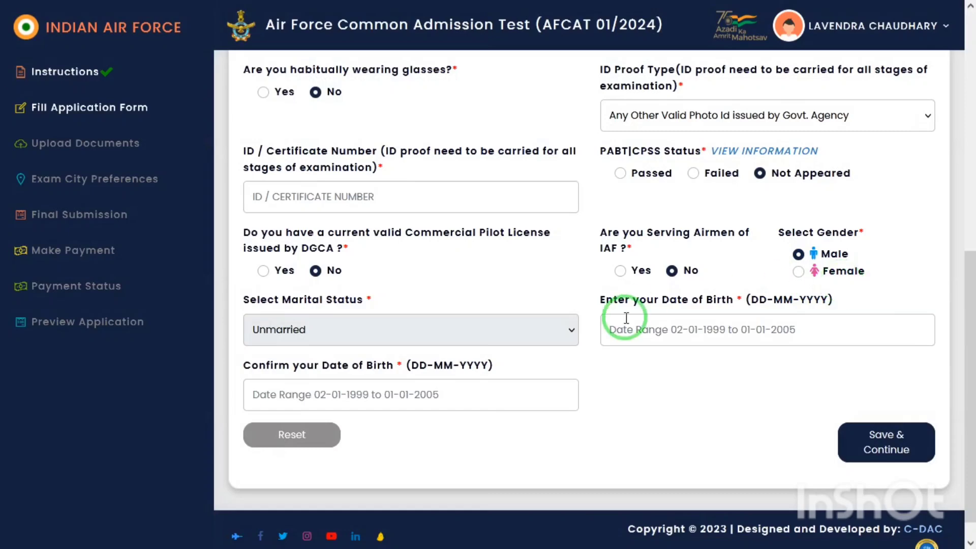
pyautogui.click(699, 330)
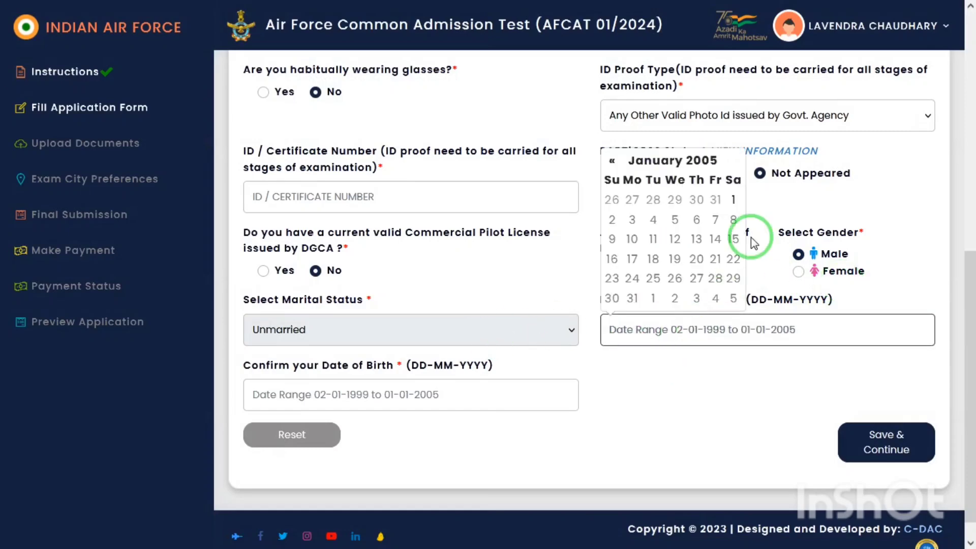
pyautogui.click(687, 415)
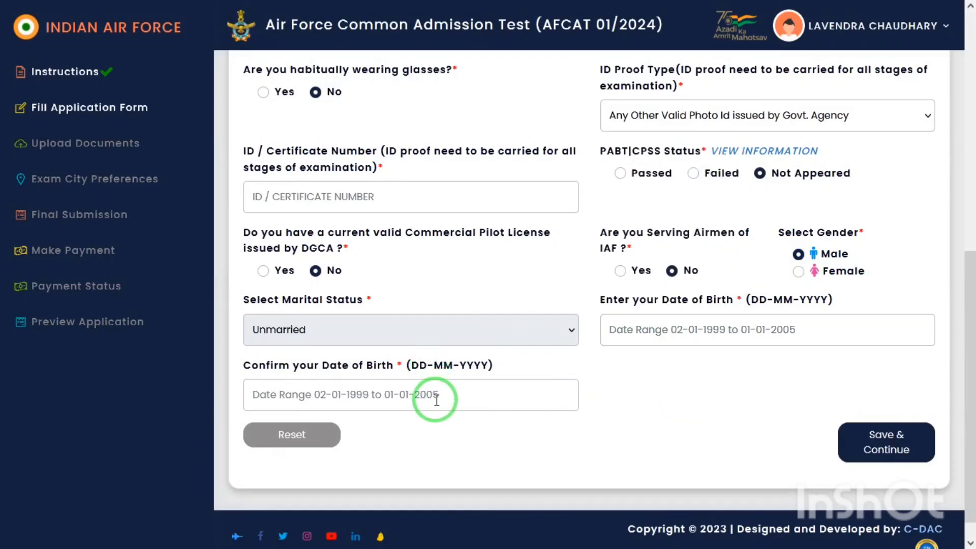
pyautogui.click(899, 443)
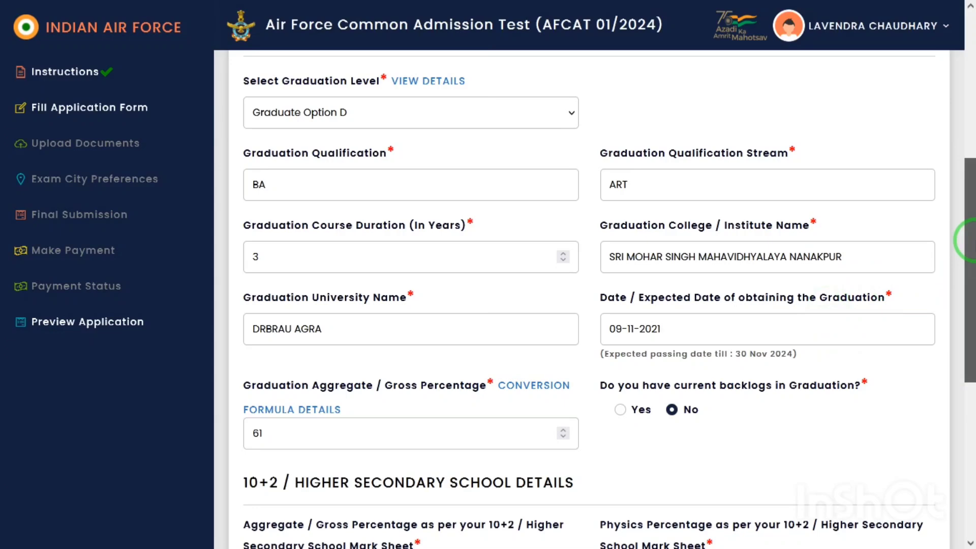
# Step: Keep Education Level at 10+2 [+] Graduation and Graduate Option D, then view the graduation group details
pyautogui.moveTo(969, 239); pyautogui.dragTo(966, 125)
pyautogui.scroll(-1, 968, 167)
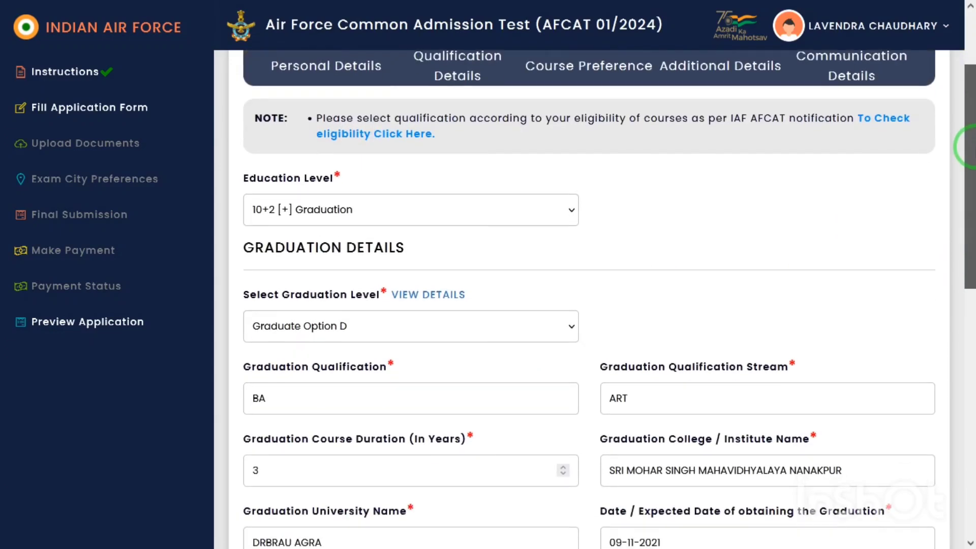
pyautogui.click(319, 219)
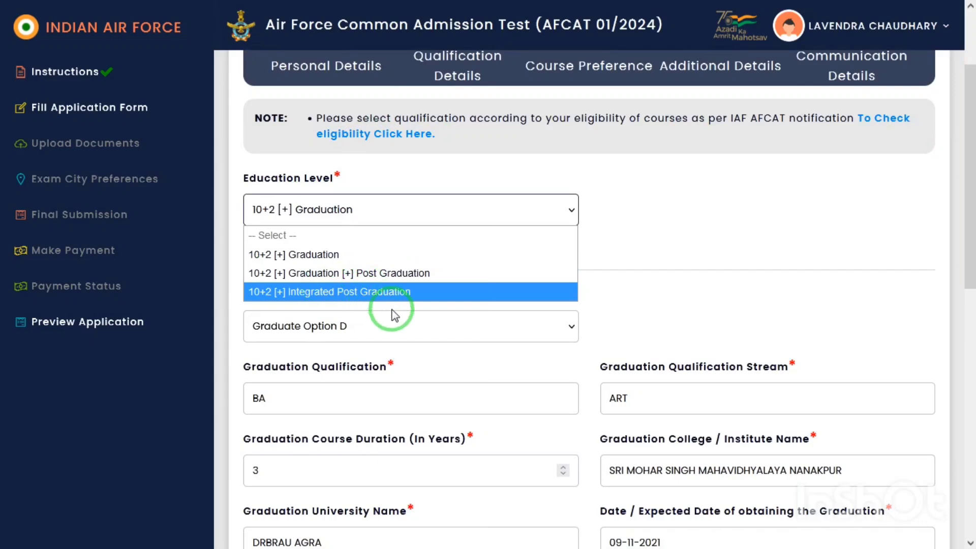
pyautogui.click(471, 256)
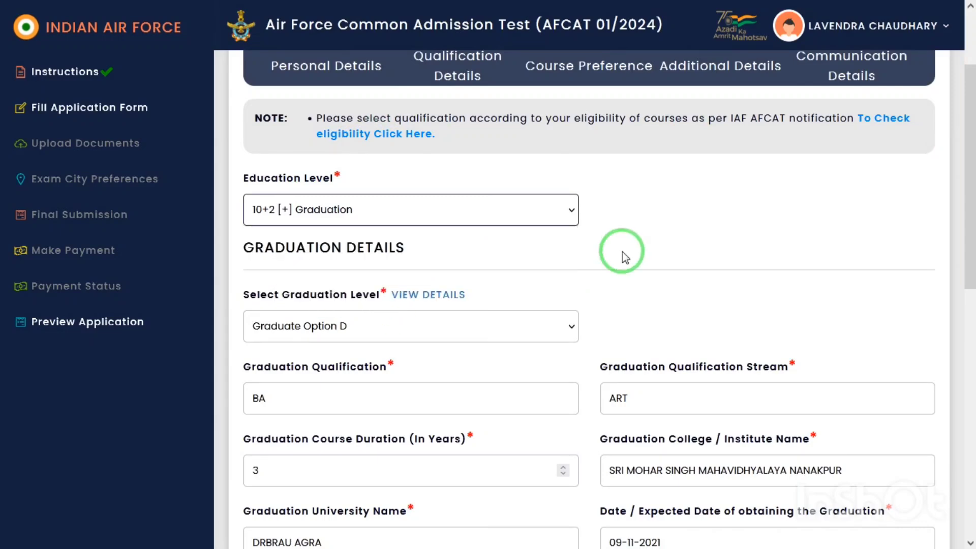
pyautogui.click(327, 321)
pyautogui.click(326, 321)
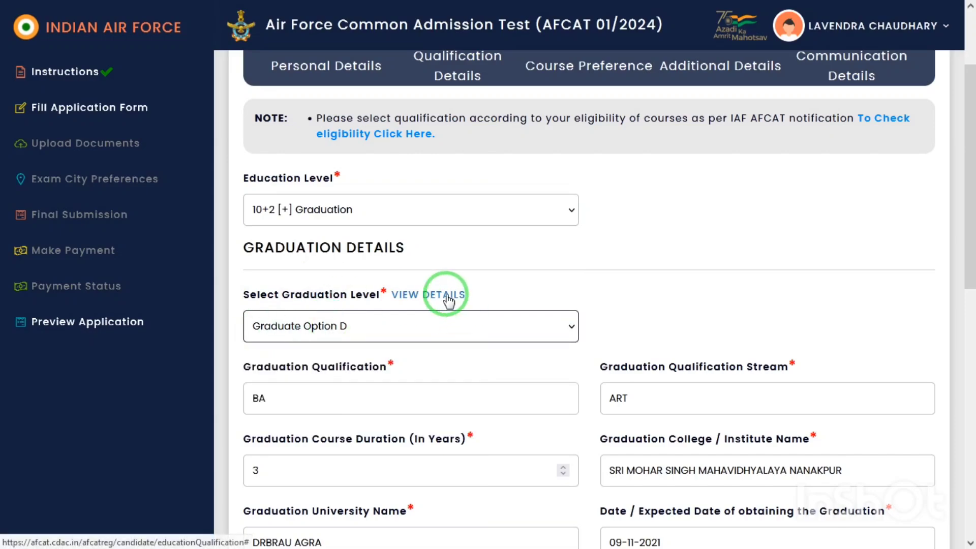
pyautogui.click(462, 304)
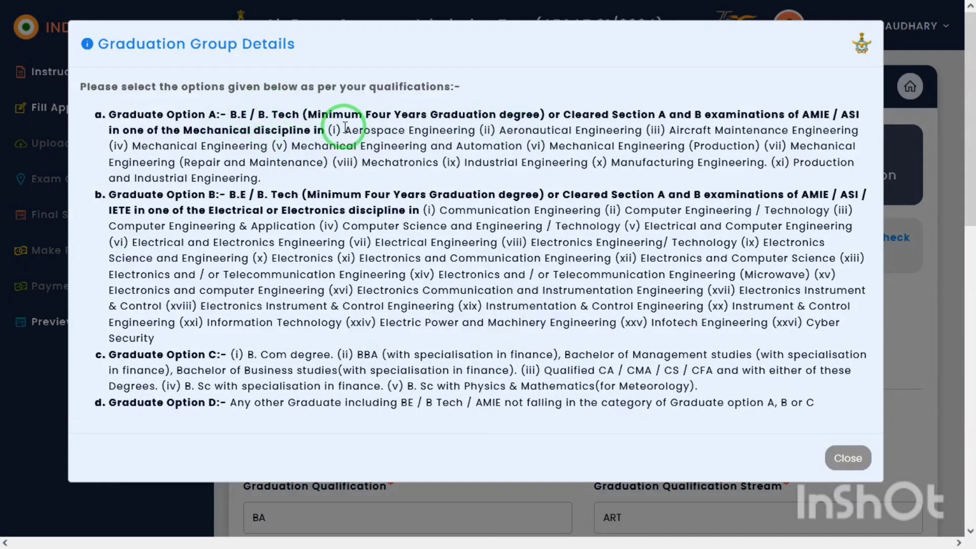
# Step: Review graduate options A, B and C in the Graduation Group Details, then close it
pyautogui.moveTo(345, 129); pyautogui.dragTo(327, 180)
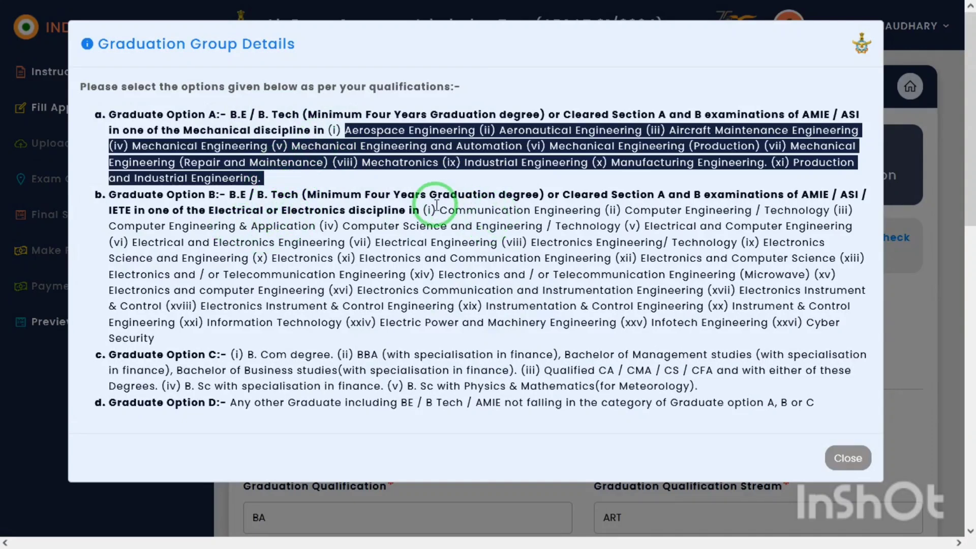
pyautogui.moveTo(438, 208); pyautogui.dragTo(230, 337)
pyautogui.click(257, 360)
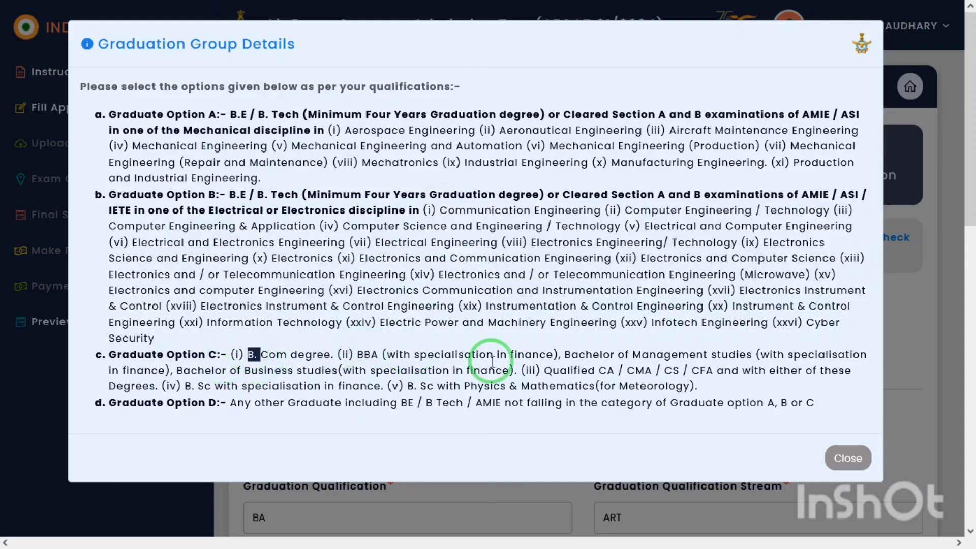
pyautogui.keyDown('shift'); pyautogui.click(642, 384); pyautogui.keyUp('shift')
pyautogui.click(704, 389)
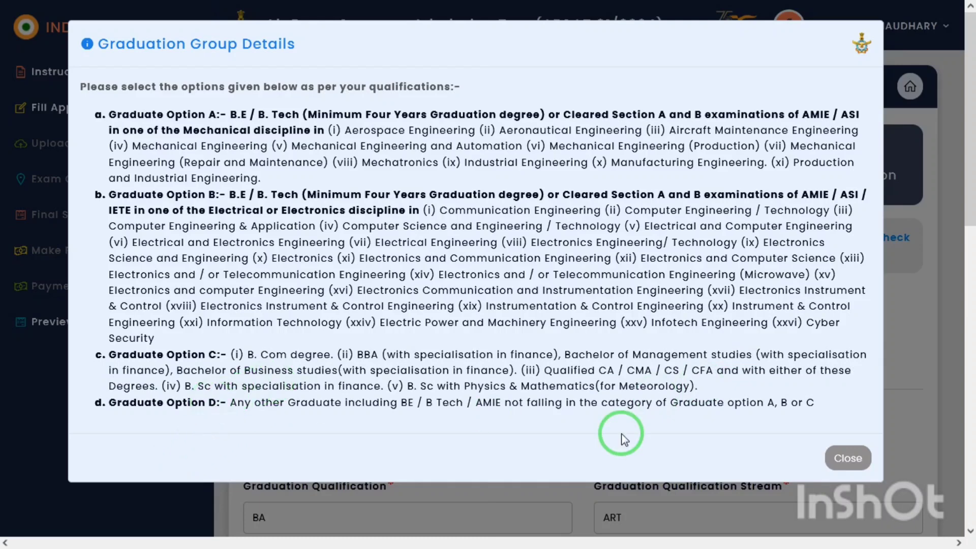
pyautogui.click(844, 458)
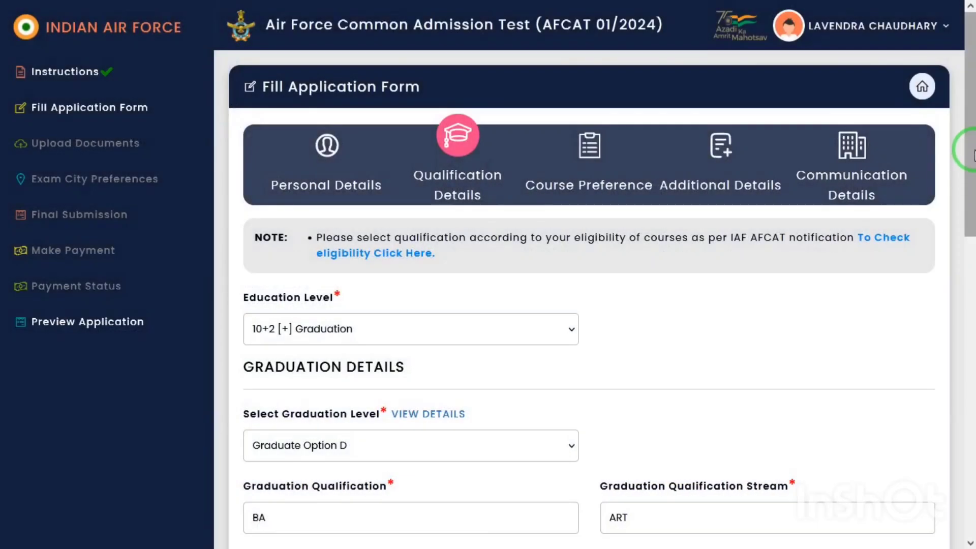
pyautogui.moveTo(967, 150); pyautogui.dragTo(963, 226)
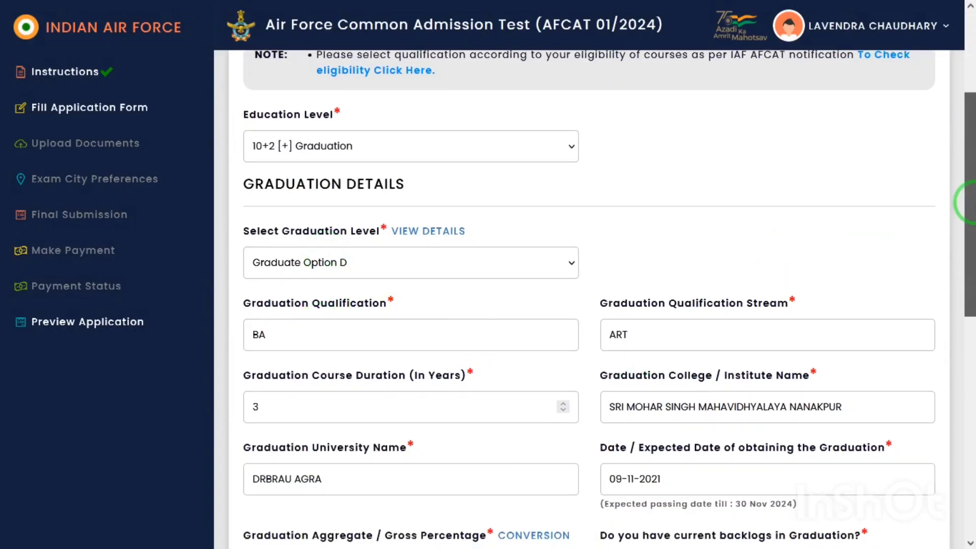
# Step: Enter graduation aggregate 61, no backlogs, and 10+2 marks 64, Physics 61, Mathematics 60, then save
pyautogui.moveTo(965, 203); pyautogui.dragTo(966, 239)
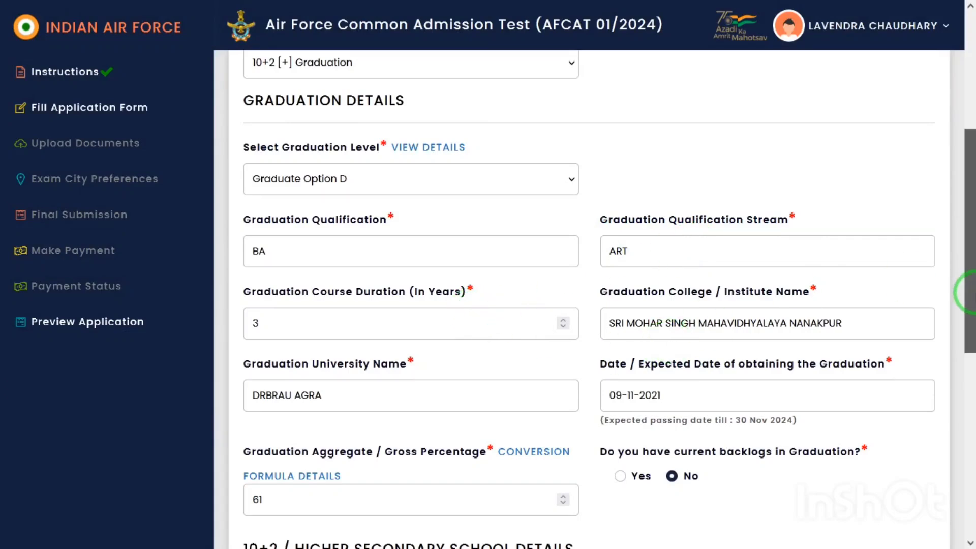
pyautogui.moveTo(968, 285); pyautogui.dragTo(969, 339)
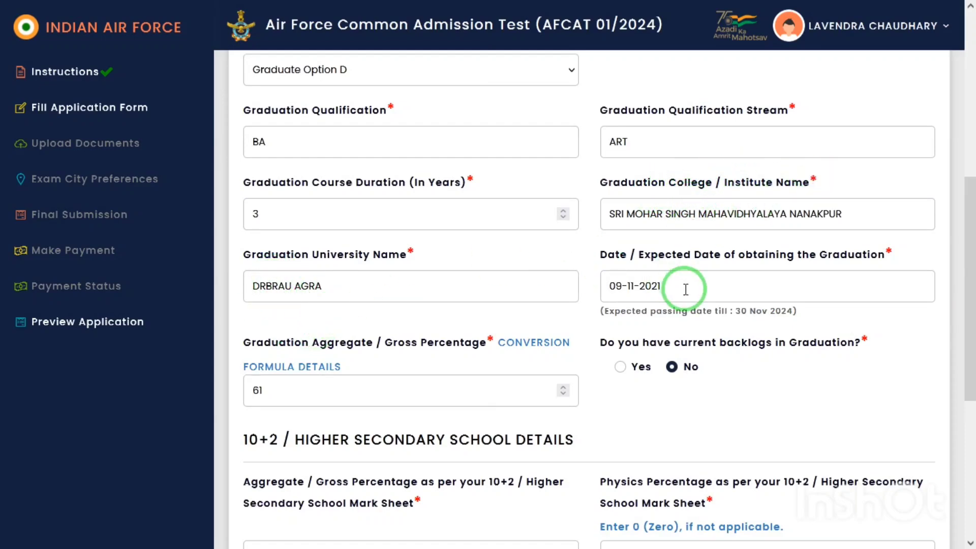
pyautogui.moveTo(593, 257); pyautogui.dragTo(752, 253)
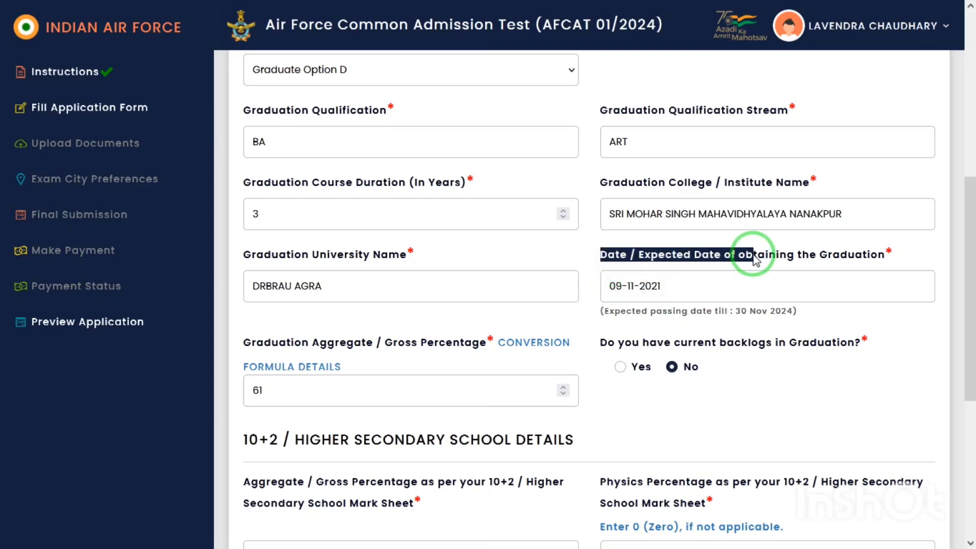
pyautogui.moveTo(968, 286); pyautogui.dragTo(969, 372)
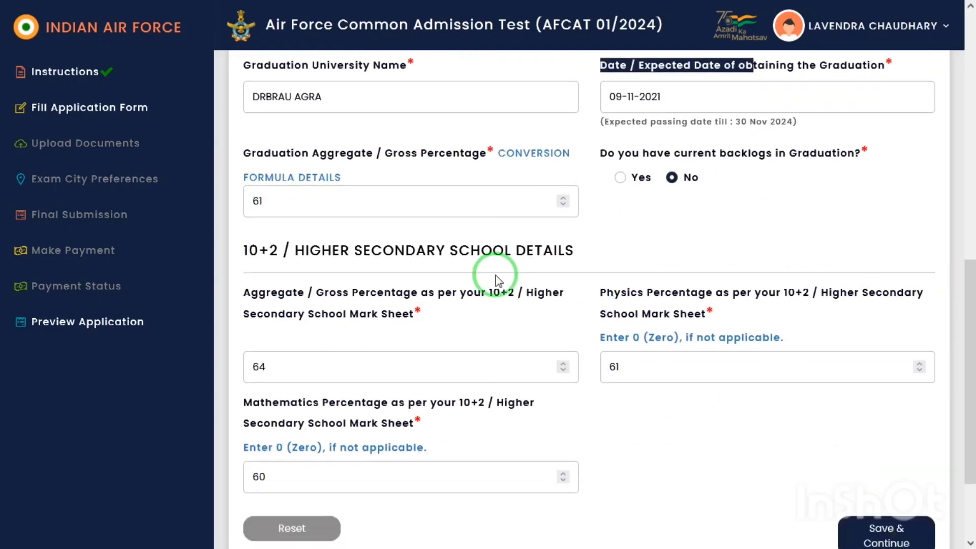
pyautogui.click(400, 195)
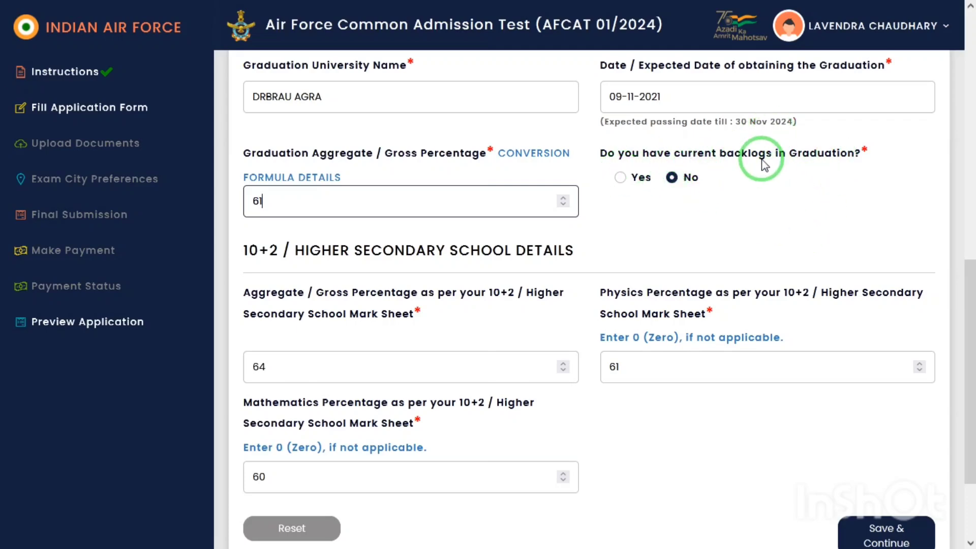
pyautogui.moveTo(967, 309)
pyautogui.mouseDown()
pyautogui.moveTo(968, 358)
pyautogui.moveTo(968, 294)
pyautogui.mouseUp()
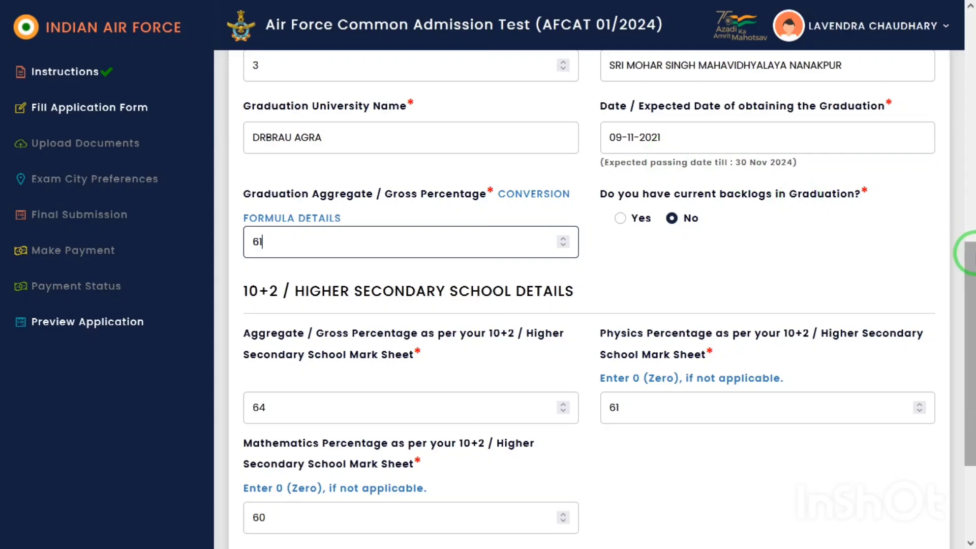
pyautogui.scroll(-3, 971, 320)
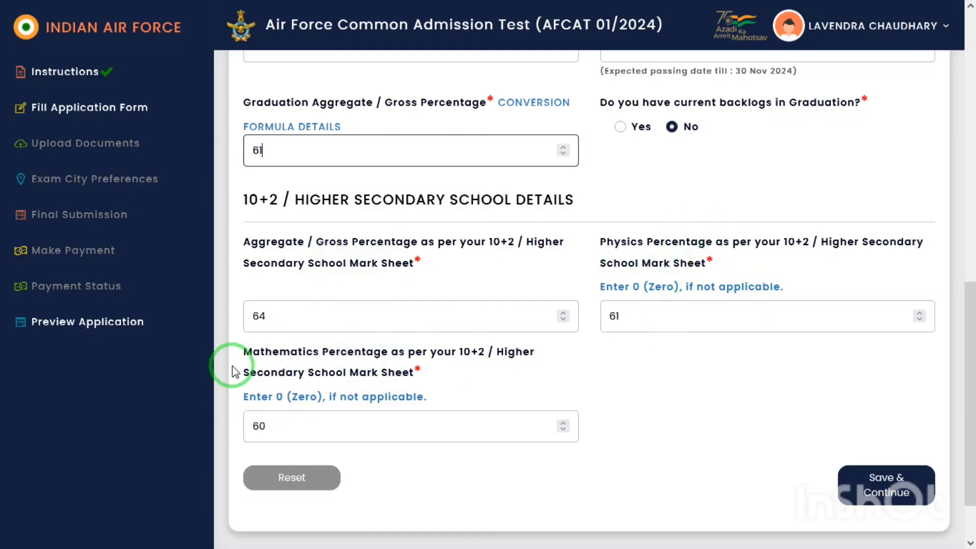
pyautogui.click(873, 484)
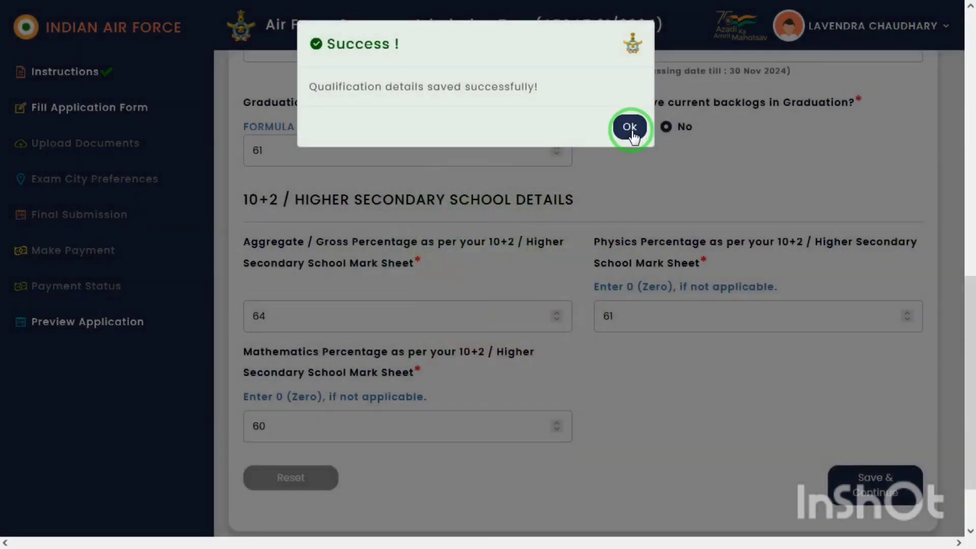
# Step: Add courses in order Flying, Logistics, Weapon Systems, Administration as preferences
pyautogui.click(631, 128)
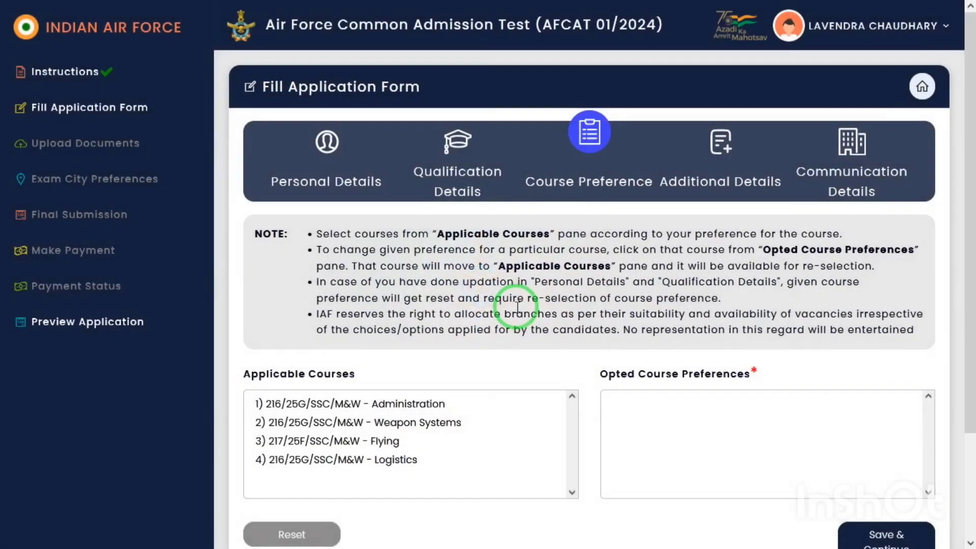
pyautogui.moveTo(969, 164); pyautogui.dragTo(969, 219)
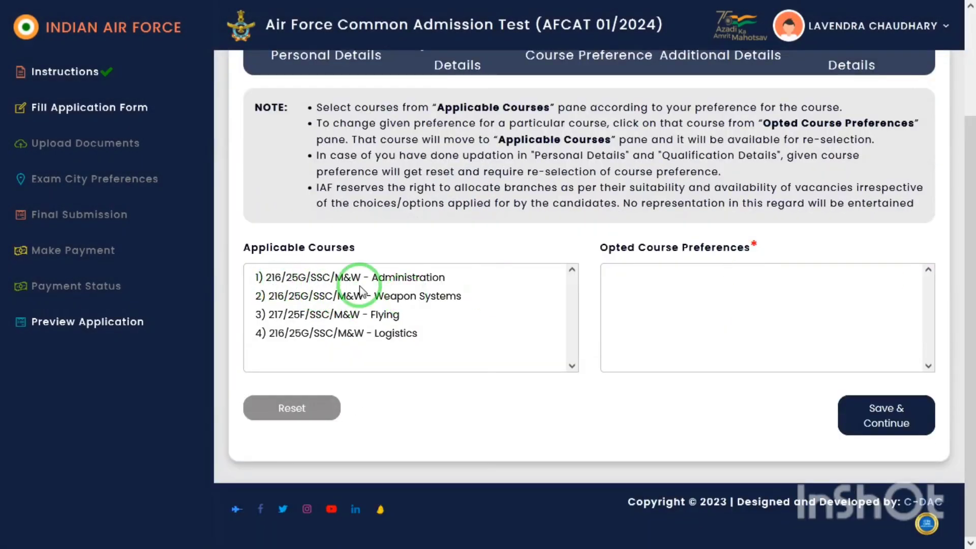
pyautogui.click(382, 316)
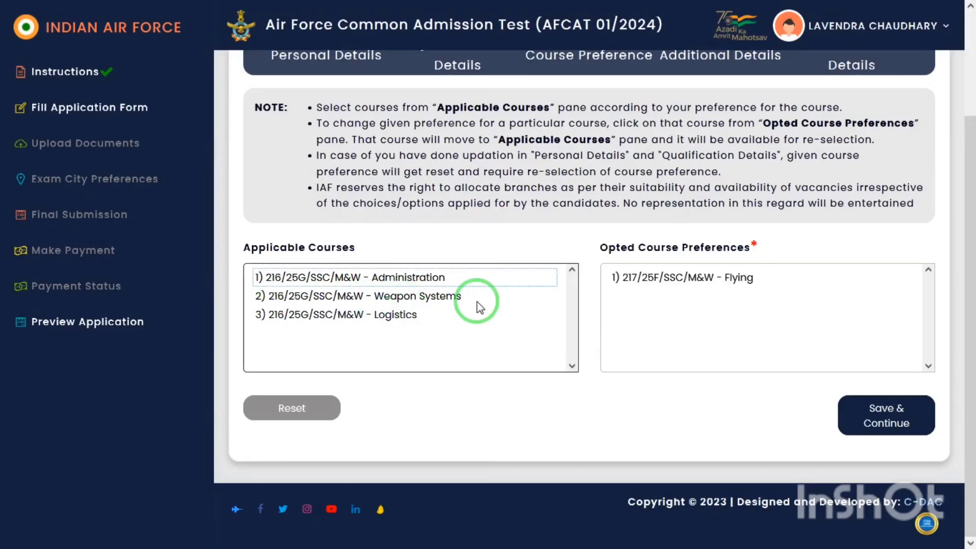
pyautogui.click(390, 319)
pyautogui.click(389, 299)
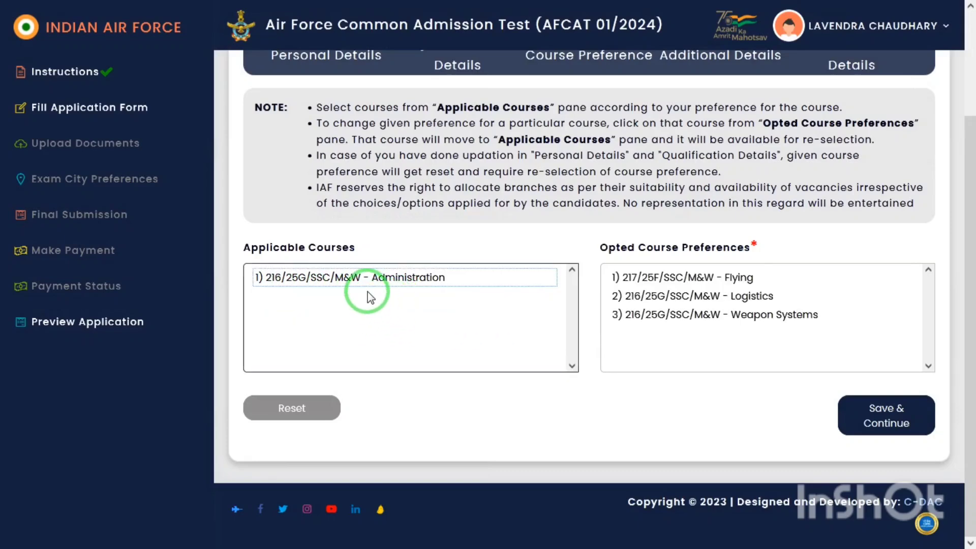
pyautogui.click(391, 286)
pyautogui.click(887, 420)
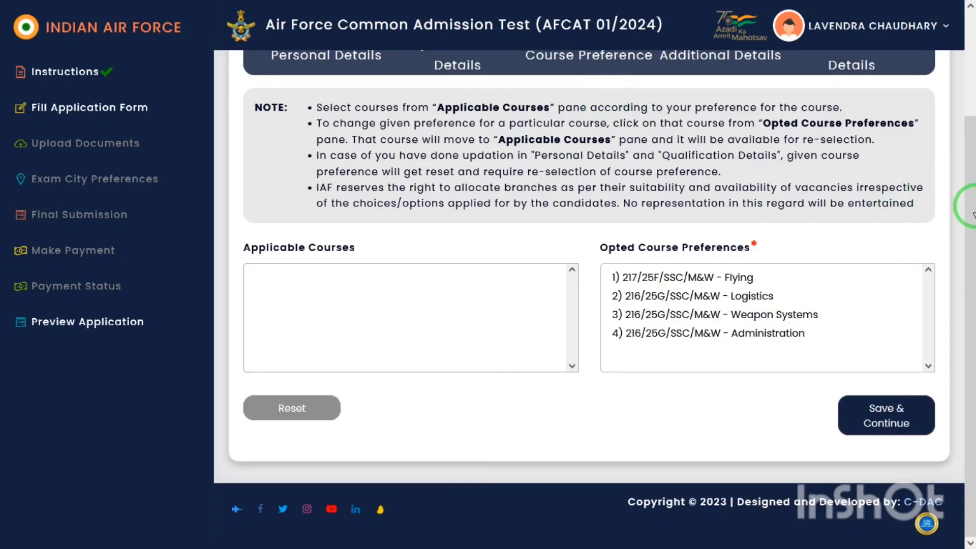
# Step: Save the course order, then set NCC, AFSB/SSB and GATE to No with source Friends, and save
pyautogui.click(868, 411)
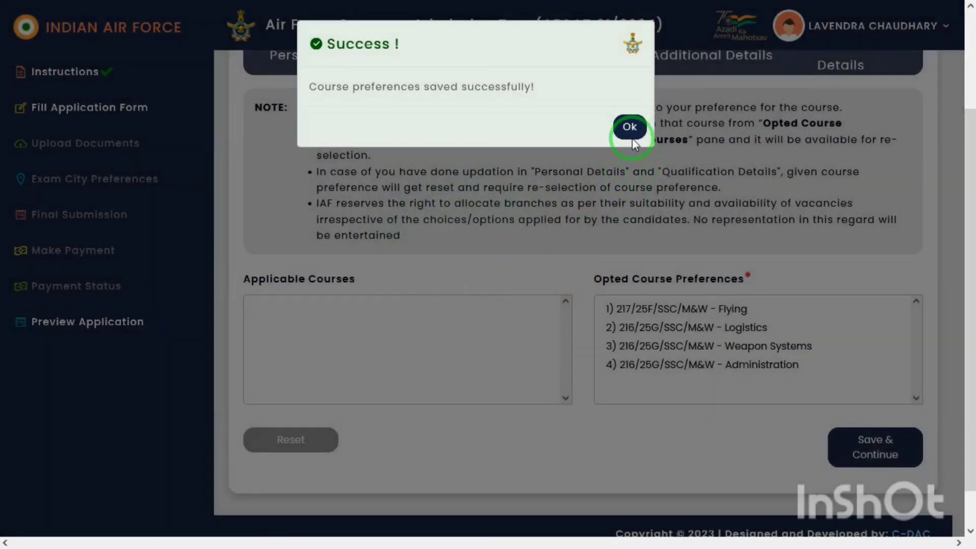
pyautogui.click(632, 135)
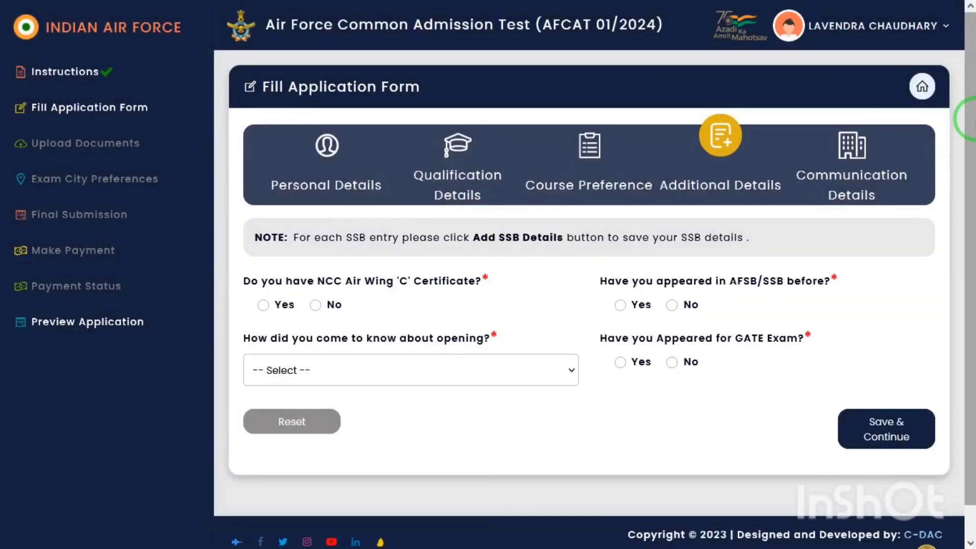
pyautogui.moveTo(971, 157); pyautogui.dragTo(971, 196)
pyautogui.click(322, 280)
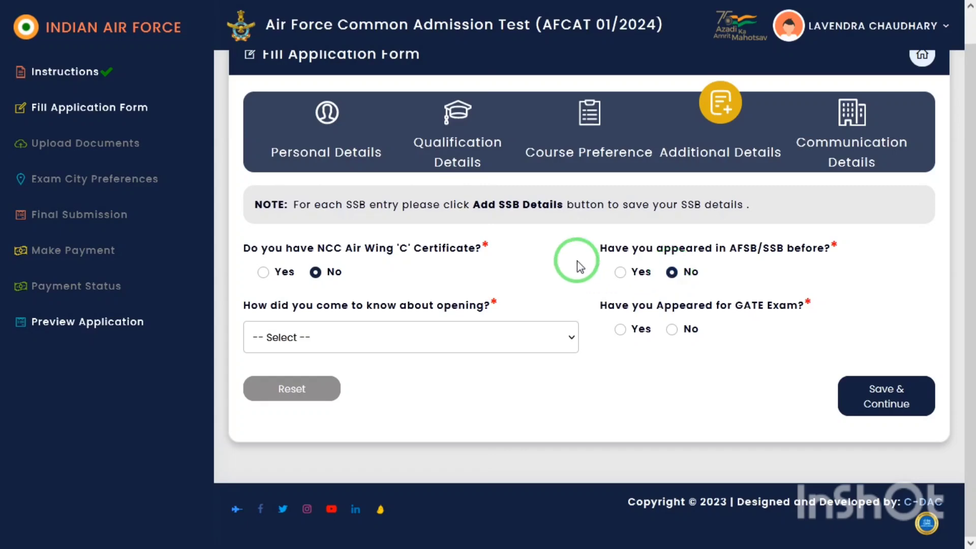
pyautogui.click(345, 331)
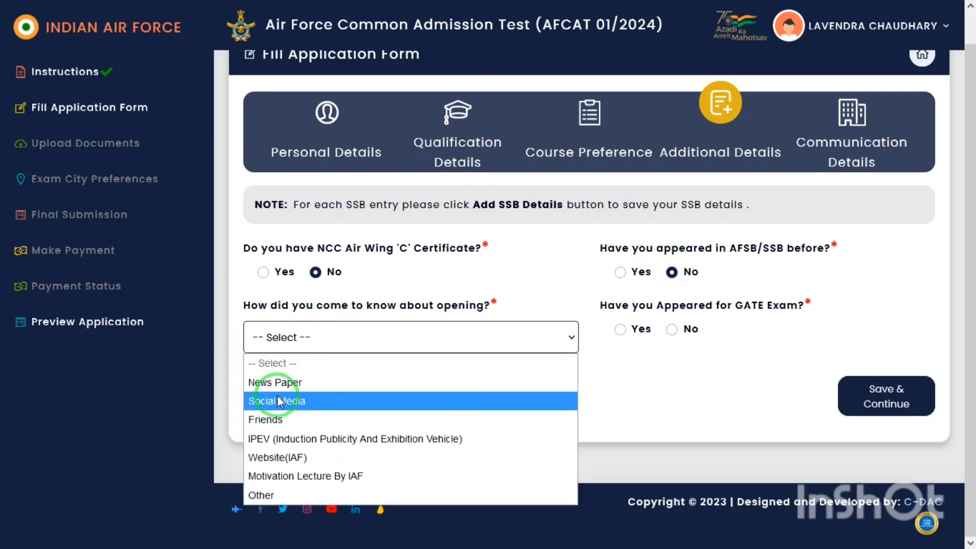
pyautogui.click(298, 416)
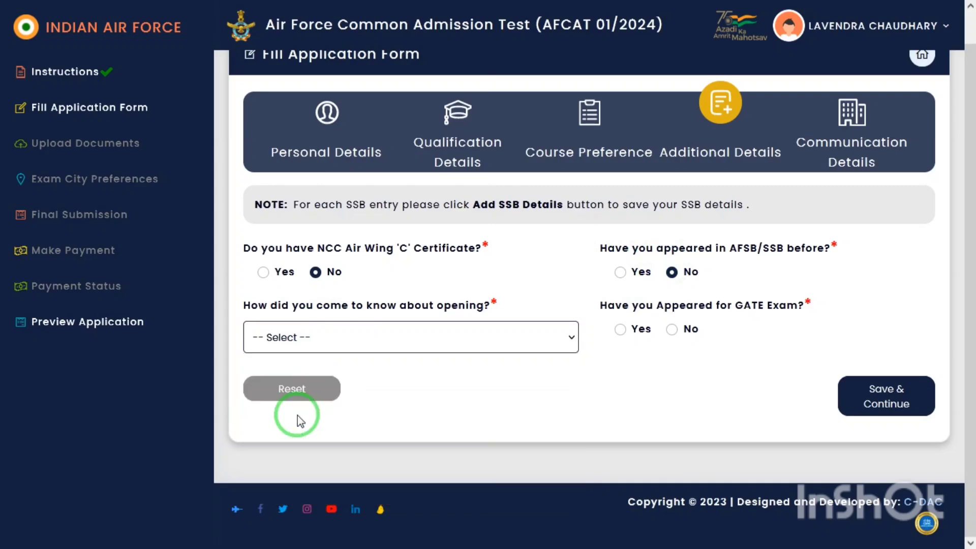
pyautogui.moveTo(610, 304); pyautogui.dragTo(693, 300)
pyautogui.click(696, 304)
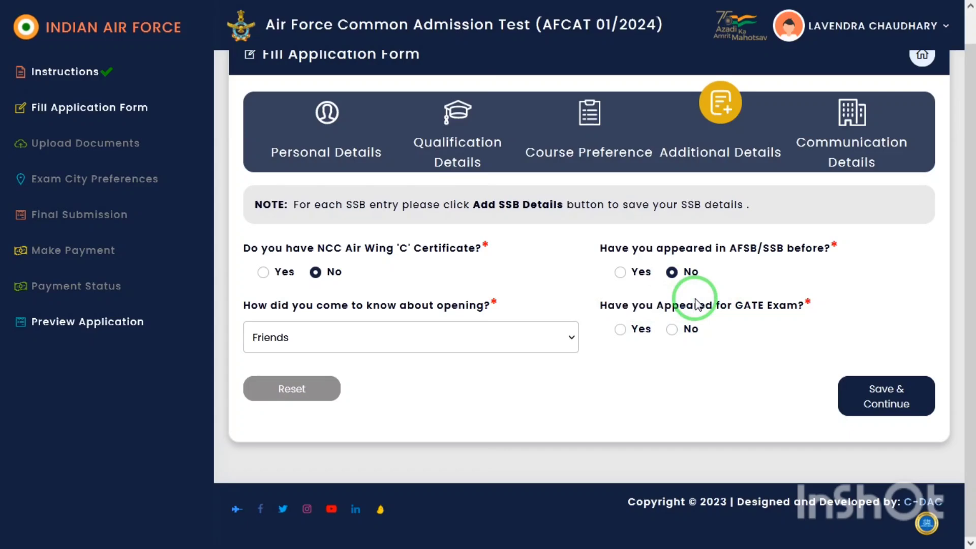
pyautogui.moveTo(623, 305); pyautogui.dragTo(678, 340)
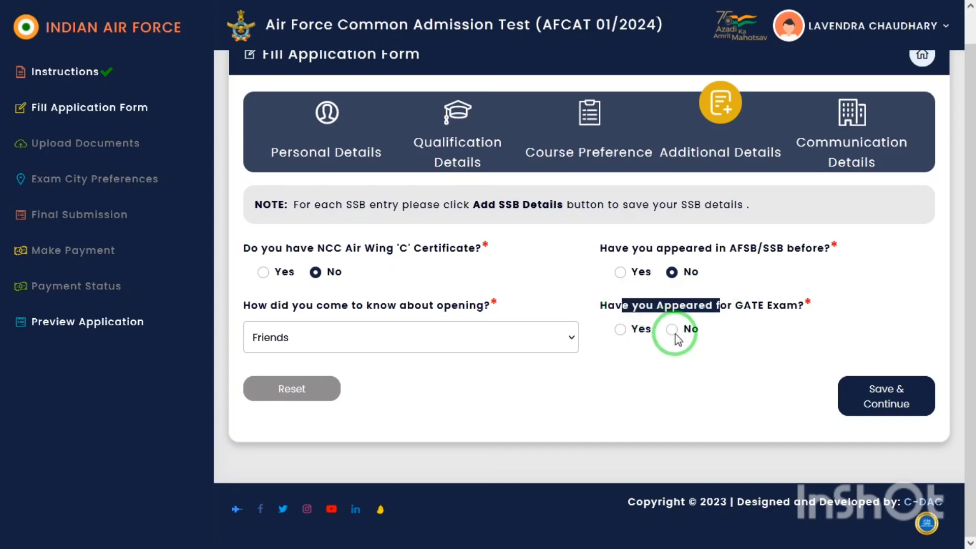
pyautogui.click(905, 399)
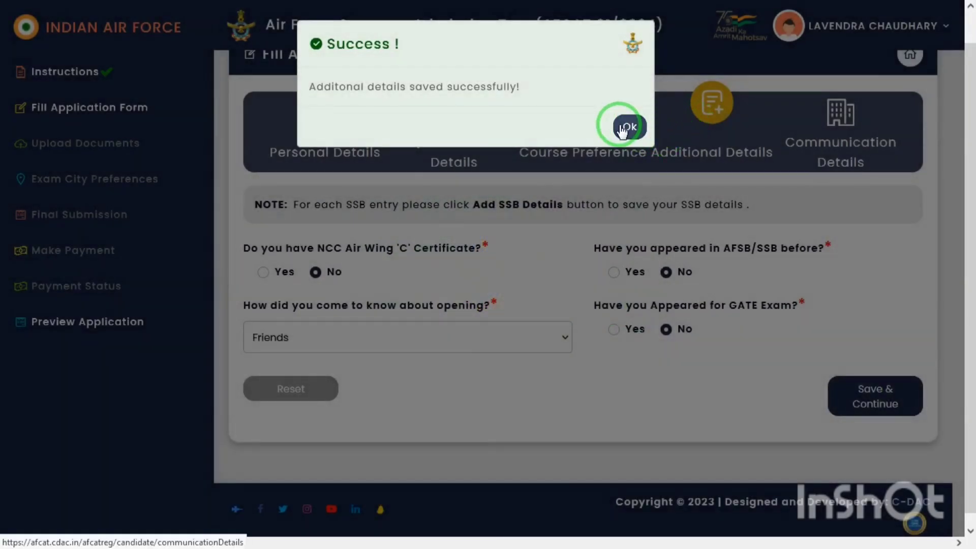
pyautogui.click(629, 122)
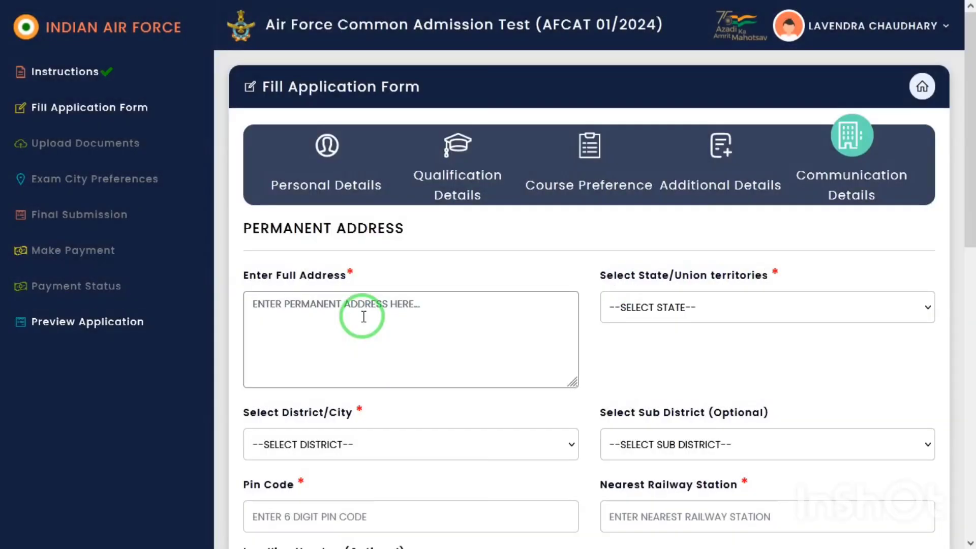
# Step: Enter the permanent address in the Full Address field
pyautogui.click(365, 317)
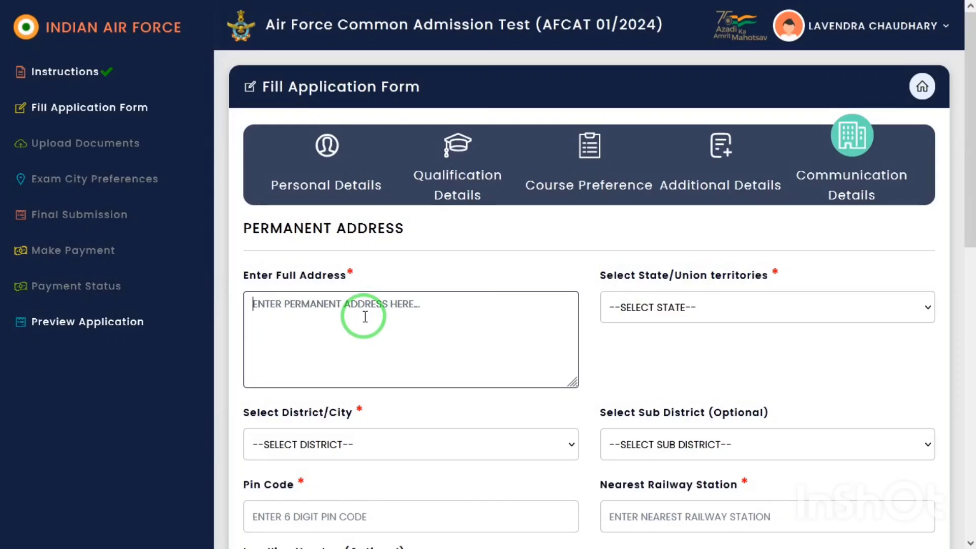
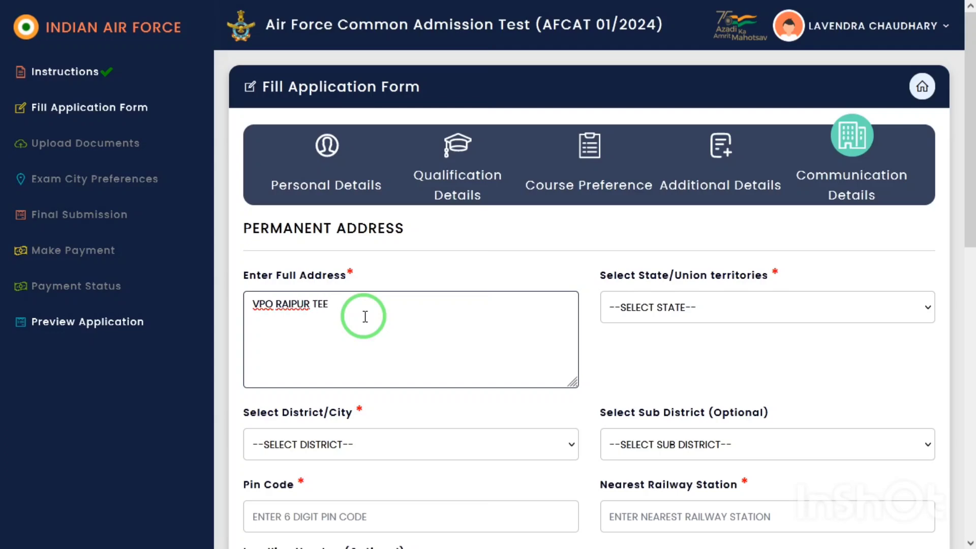
pyautogui.press('Tab')
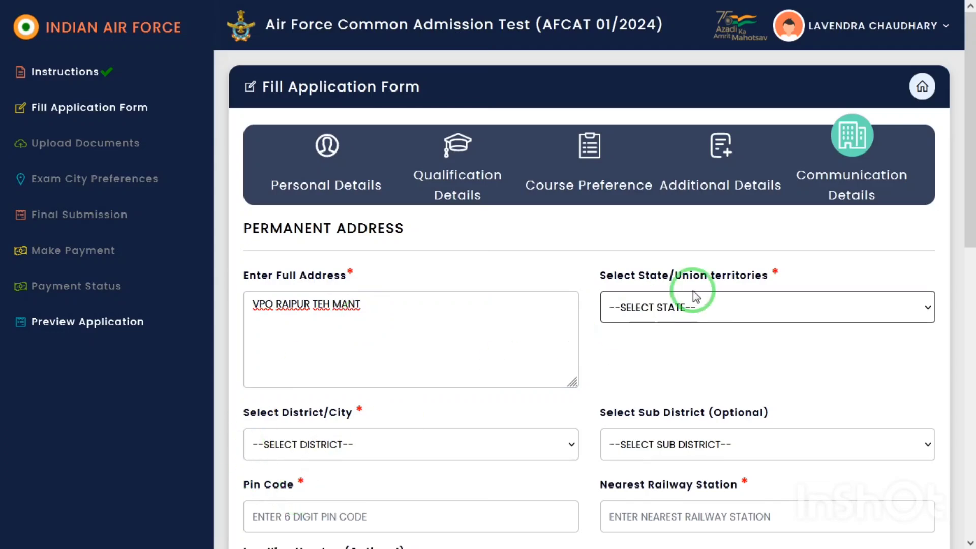
# Step: Set the permanent address state to Uttar Pradesh
pyautogui.click(689, 322)
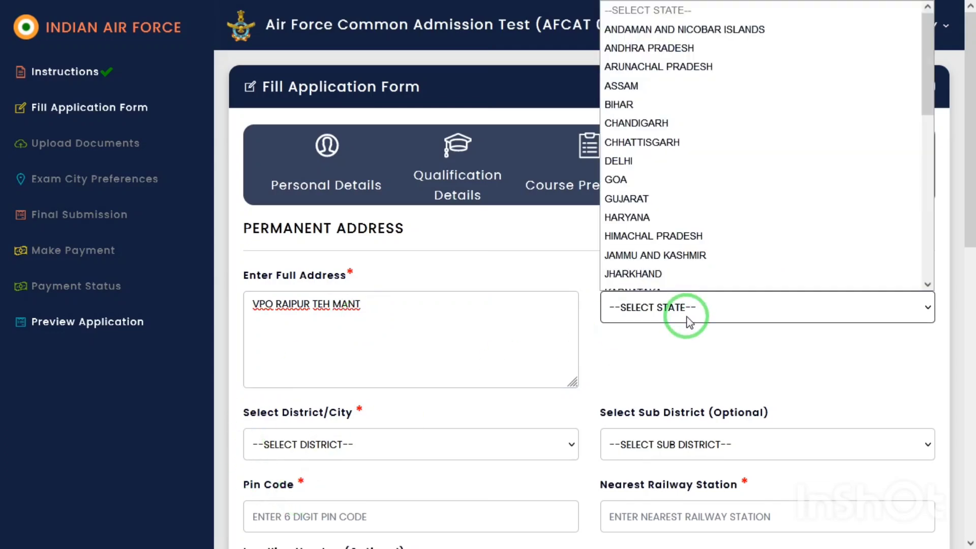
pyautogui.press('Down')
pyautogui.press('u')
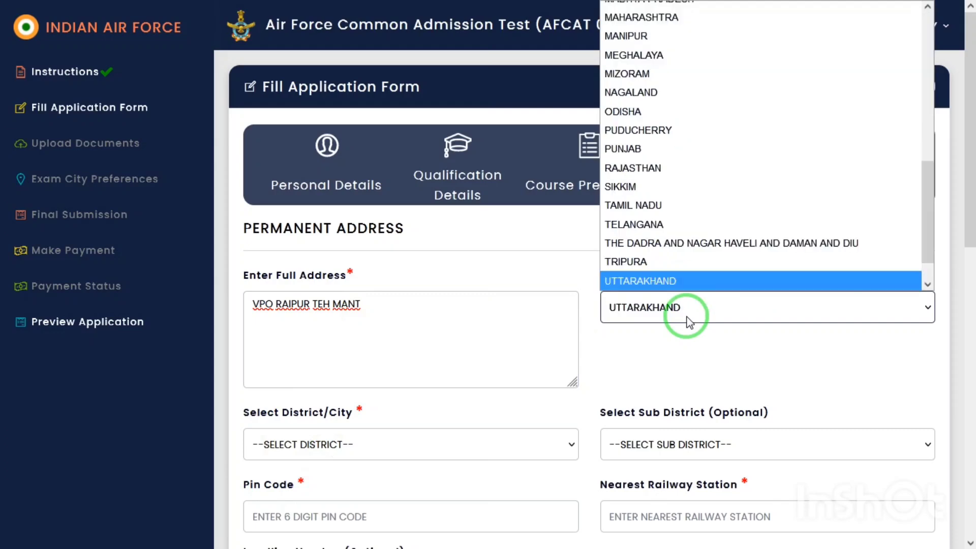
pyautogui.press('Down')
pyautogui.press('Return')
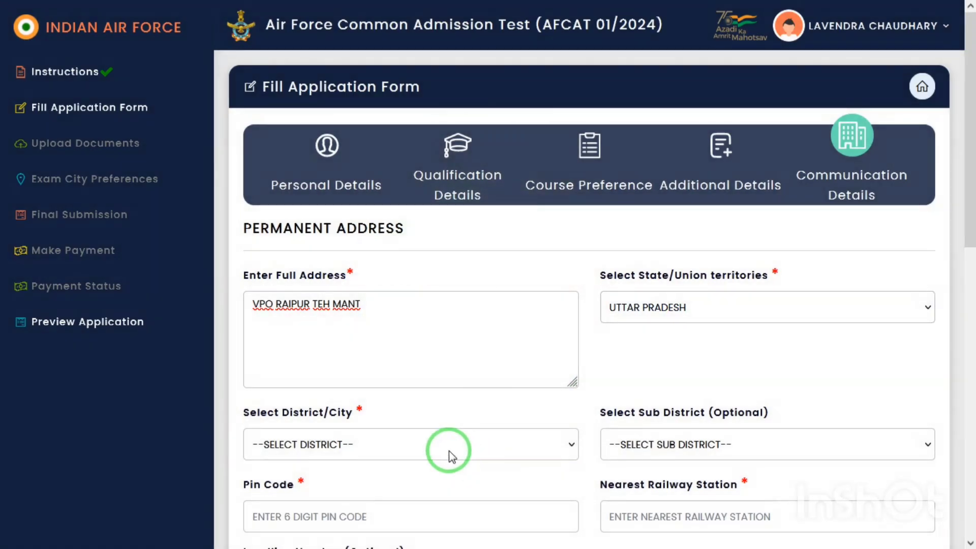
# Step: Set the district to Mathura and the sub district to MAT
pyautogui.click(451, 455)
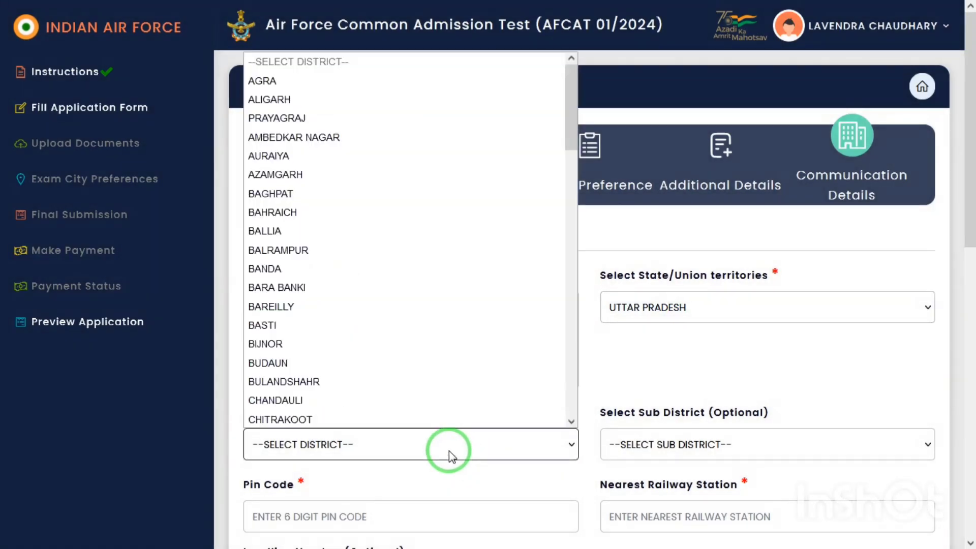
pyautogui.write('mat')
pyautogui.press('Return')
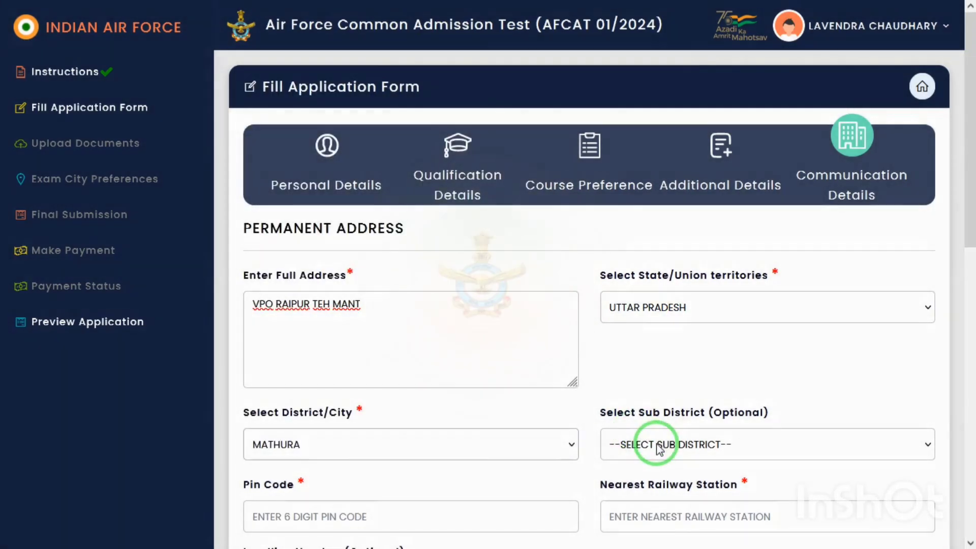
pyautogui.click(659, 447)
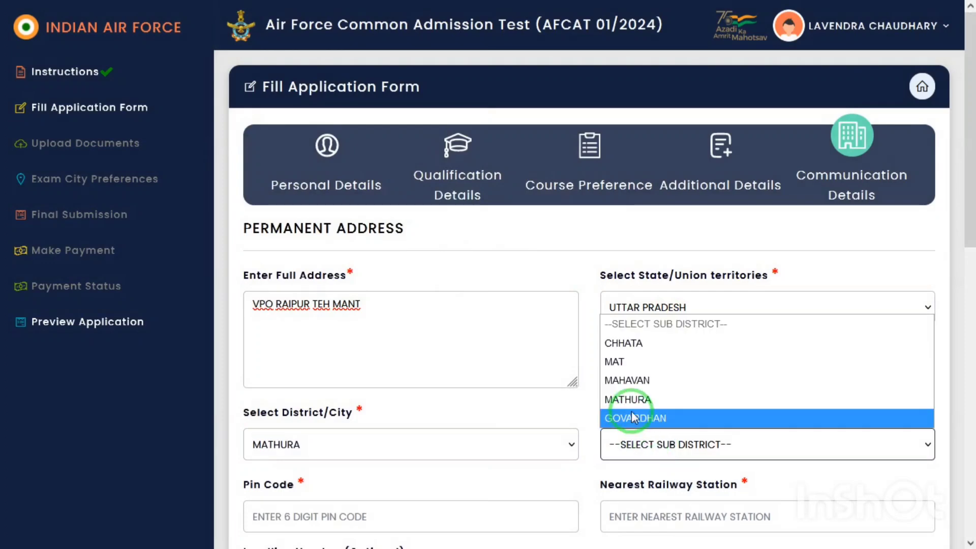
pyautogui.click(629, 361)
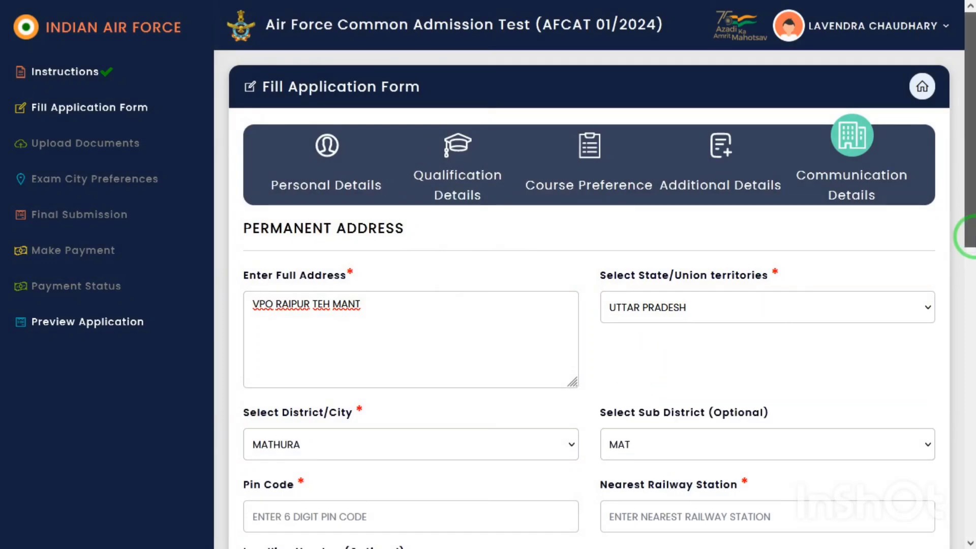
pyautogui.moveTo(970, 237); pyautogui.dragTo(970, 315)
pyautogui.click(368, 344)
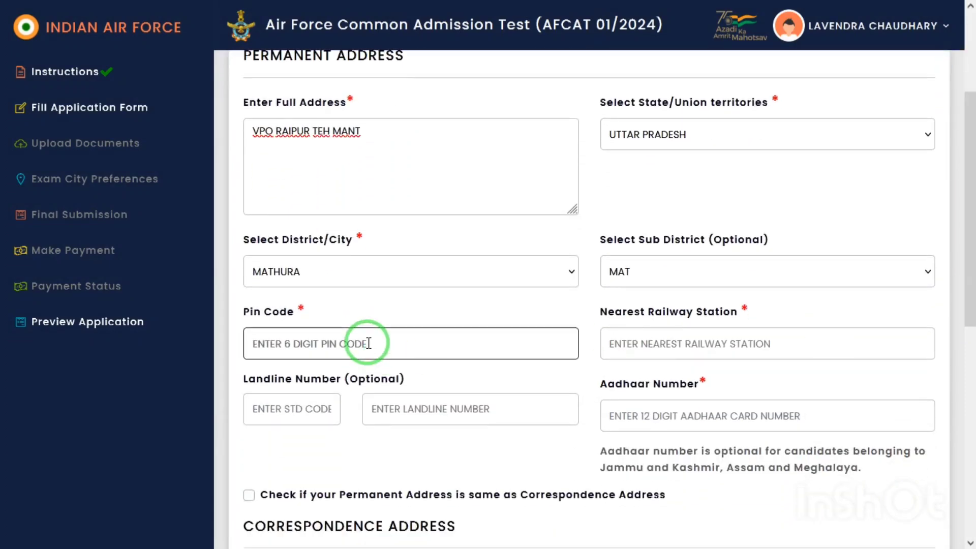
# Step: Complete the pin code and set the nearest railway station to MATHURA JN
pyautogui.write('281203')
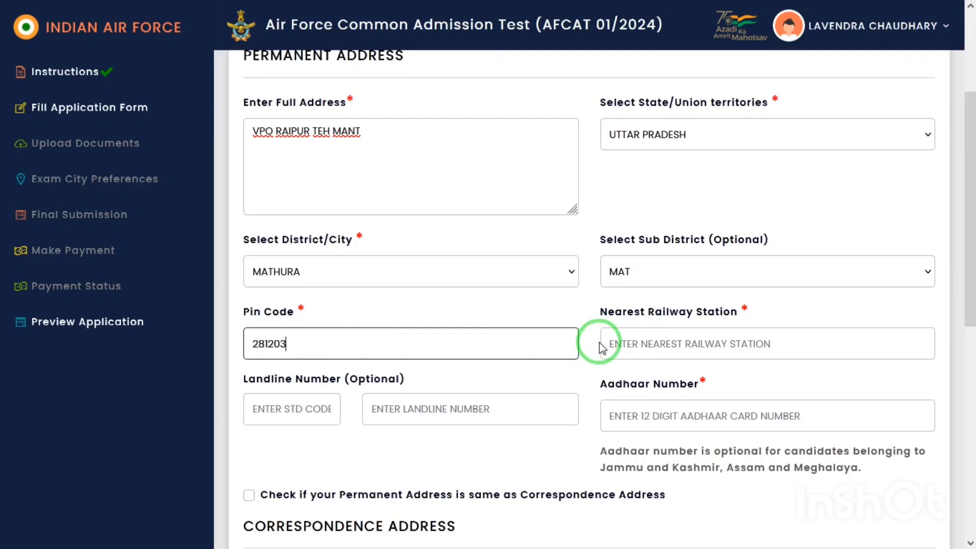
pyautogui.click(651, 339)
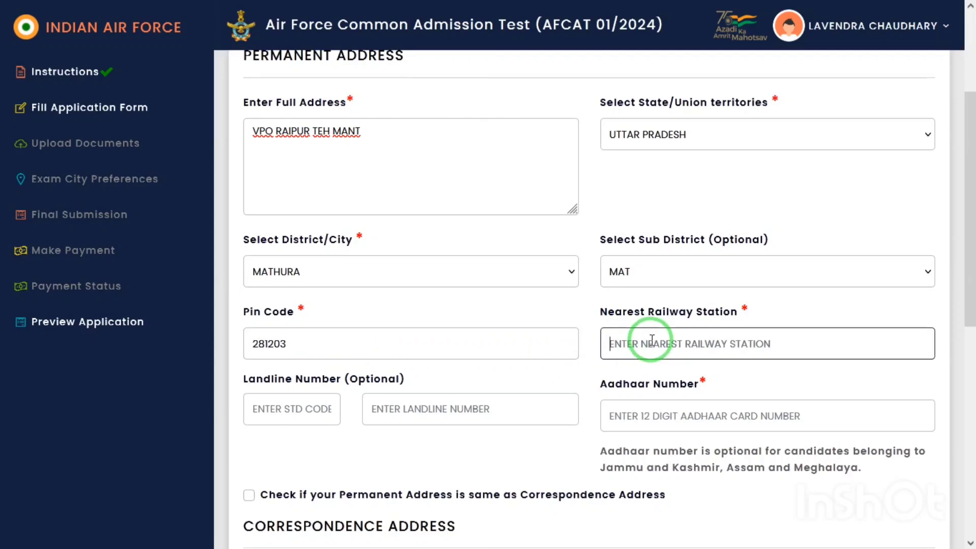
pyautogui.write('MATHURA JN')
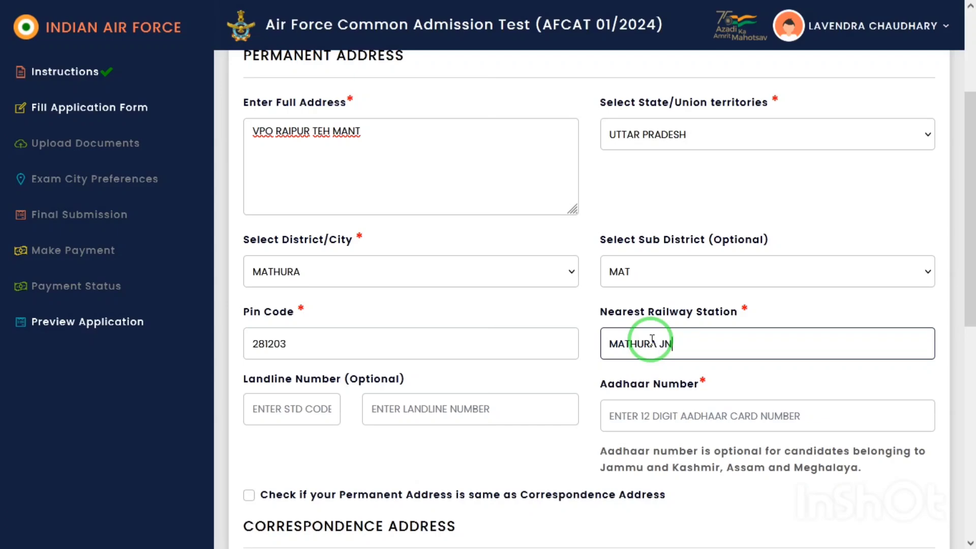
pyautogui.press('Tab')
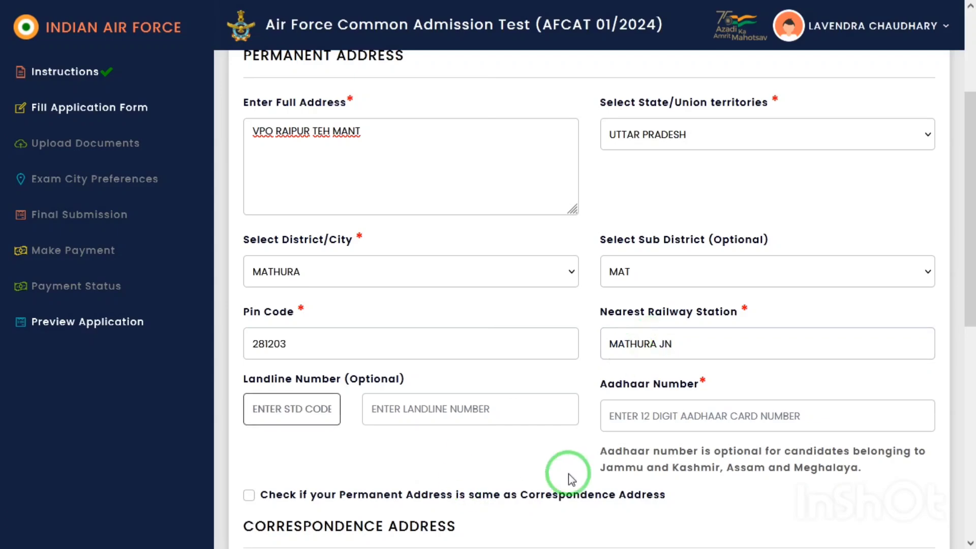
# Step: Mark the permanent address as the correspondence address and save the communication details
pyautogui.moveTo(965, 178); pyautogui.dragTo(966, 262)
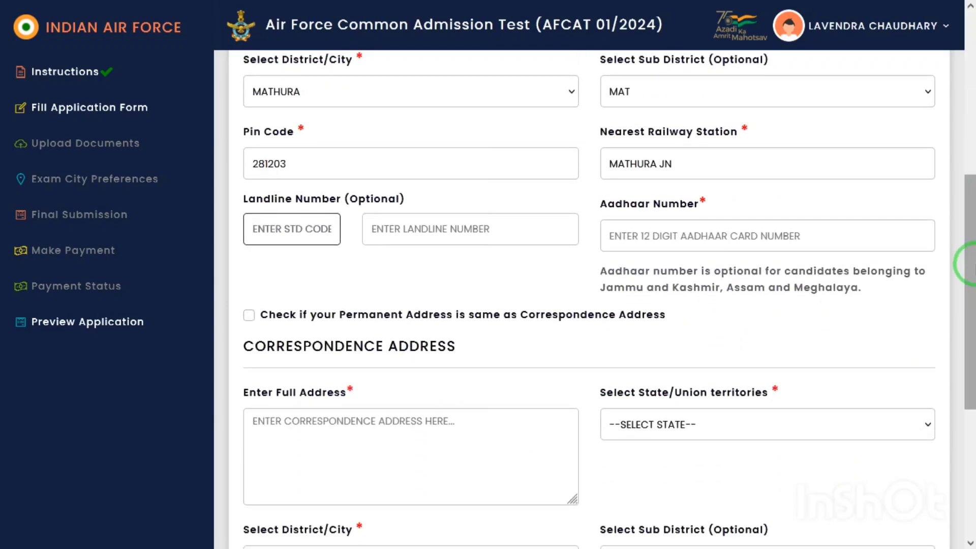
pyautogui.click(249, 318)
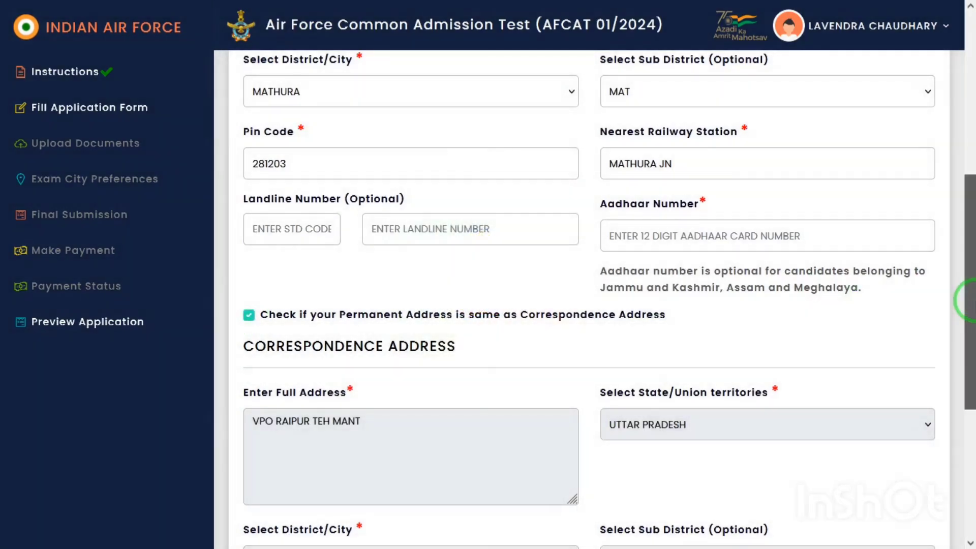
pyautogui.moveTo(968, 299); pyautogui.dragTo(969, 405)
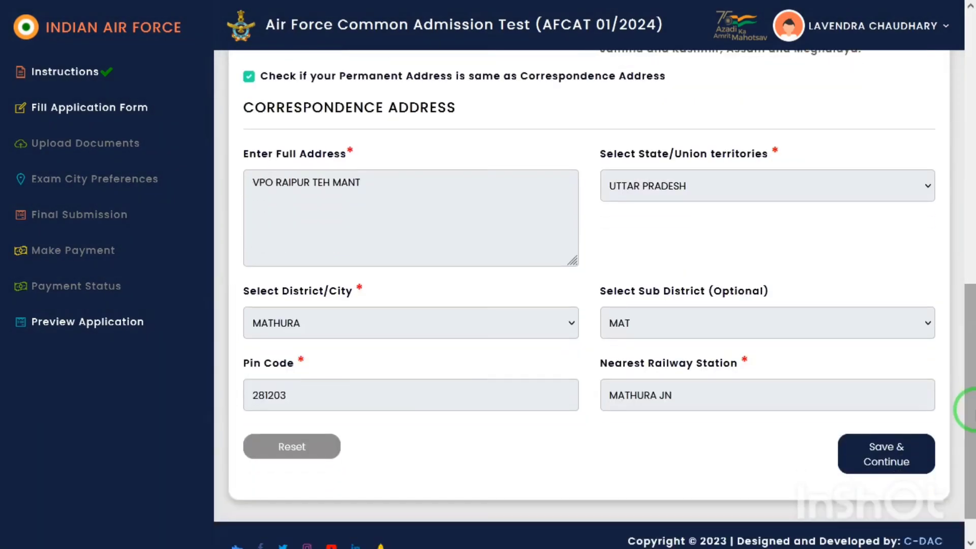
pyautogui.click(882, 460)
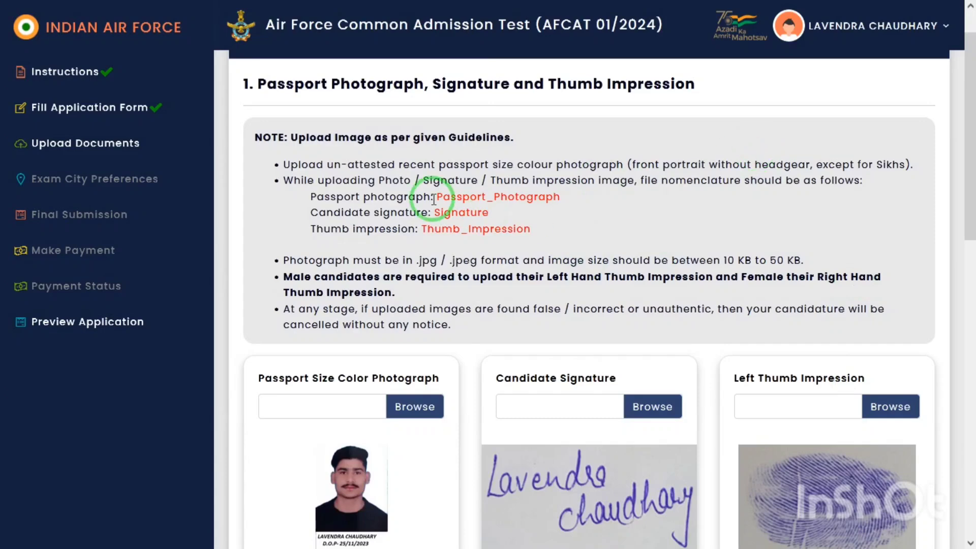
# Step: Review the Passport_Photograph, Signature and thumb impression file naming notes
pyautogui.moveTo(438, 197); pyautogui.dragTo(709, 202)
pyautogui.click(415, 210)
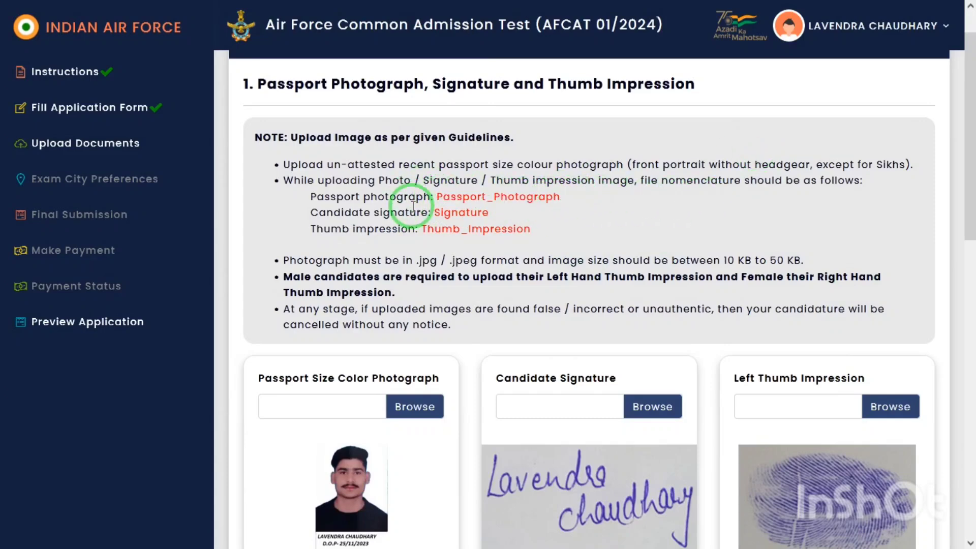
pyautogui.doubleClick(450, 212)
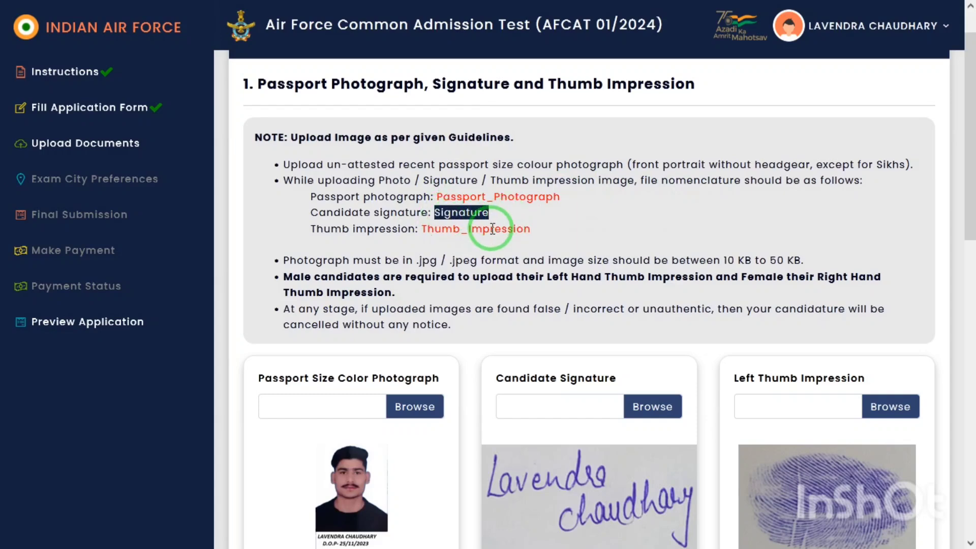
pyautogui.moveTo(311, 212)
pyautogui.mouseDown()
pyautogui.moveTo(532, 244)
pyautogui.moveTo(533, 252)
pyautogui.moveTo(535, 229)
pyautogui.moveTo(423, 230)
pyautogui.mouseUp()
pyautogui.moveTo(969, 186); pyautogui.dragTo(971, 289)
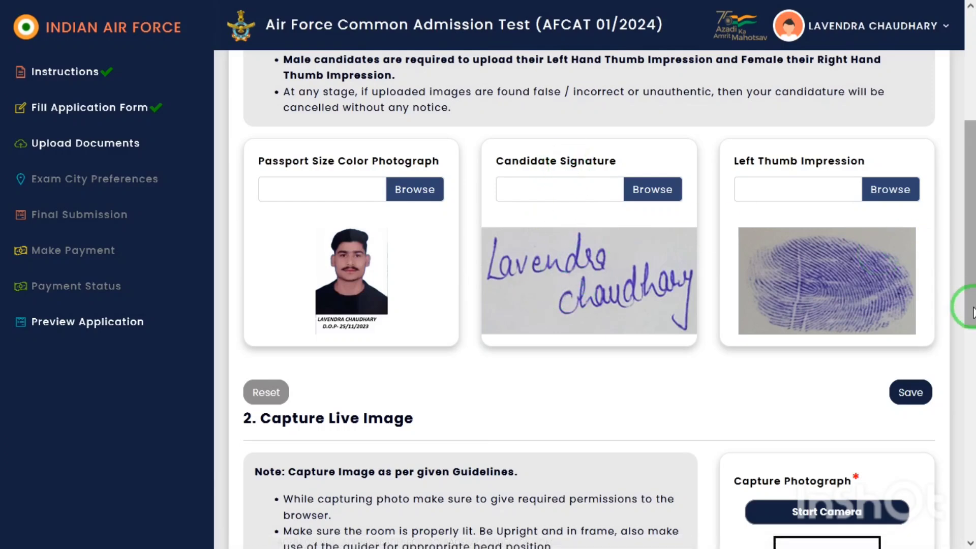
# Step: Recheck the naming notes, then save the uploaded photograph, signature and thumb impression
pyautogui.scroll(4, 968, 300)
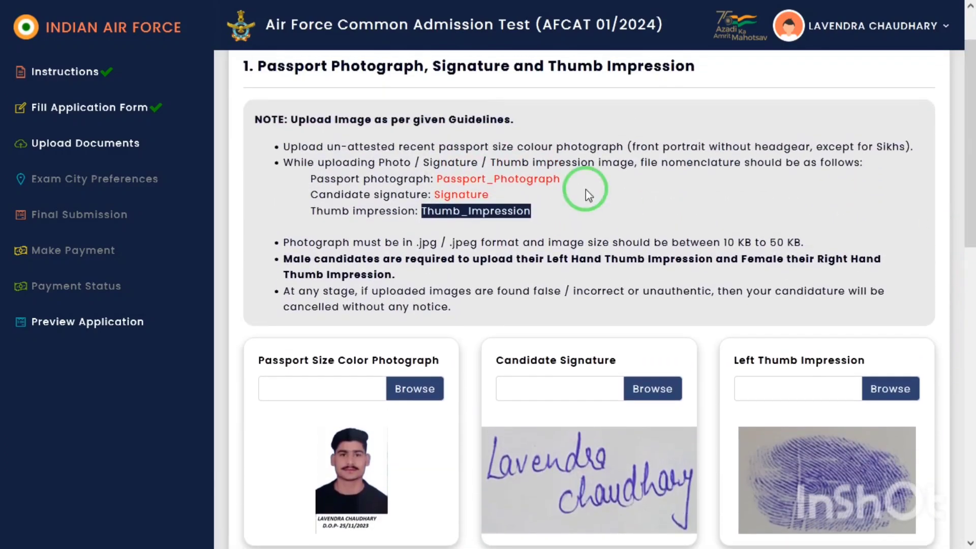
pyautogui.moveTo(437, 179); pyautogui.dragTo(557, 188)
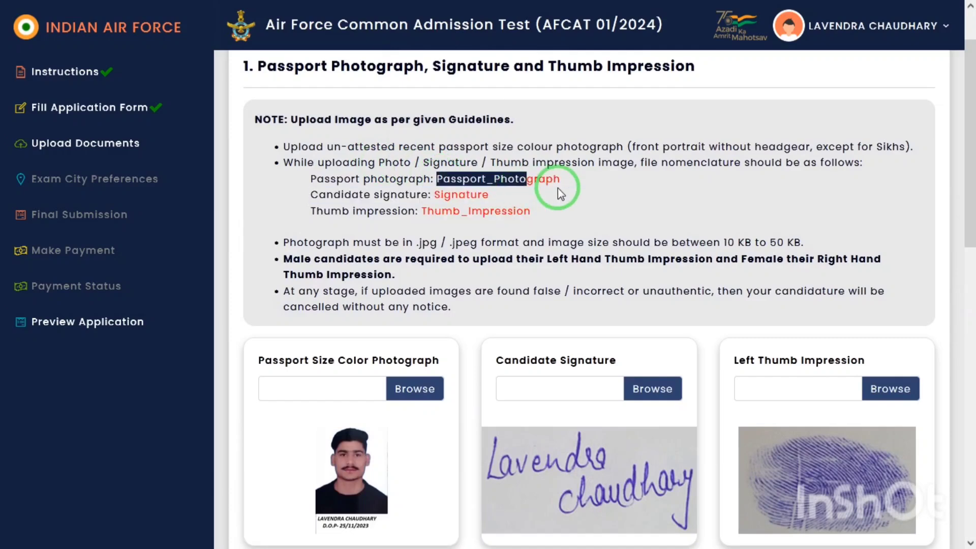
pyautogui.click(430, 193)
pyautogui.doubleClick(449, 195)
pyautogui.click(516, 212)
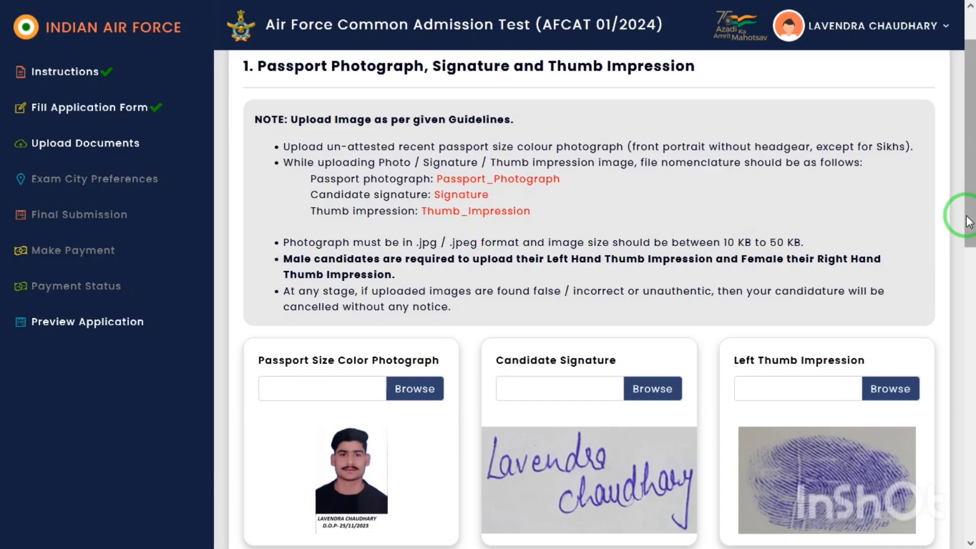
pyautogui.moveTo(969, 222); pyautogui.dragTo(961, 299)
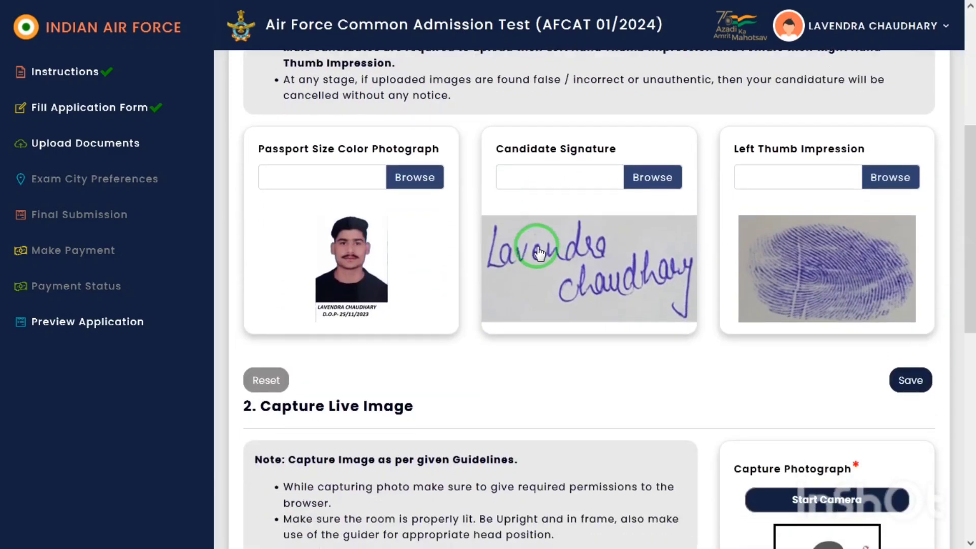
pyautogui.click(910, 389)
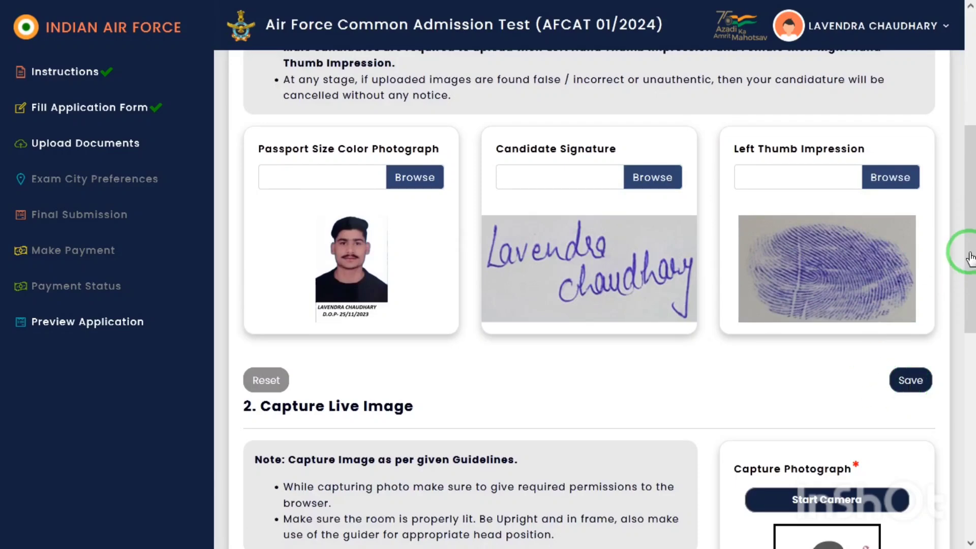
pyautogui.moveTo(971, 235); pyautogui.dragTo(967, 322)
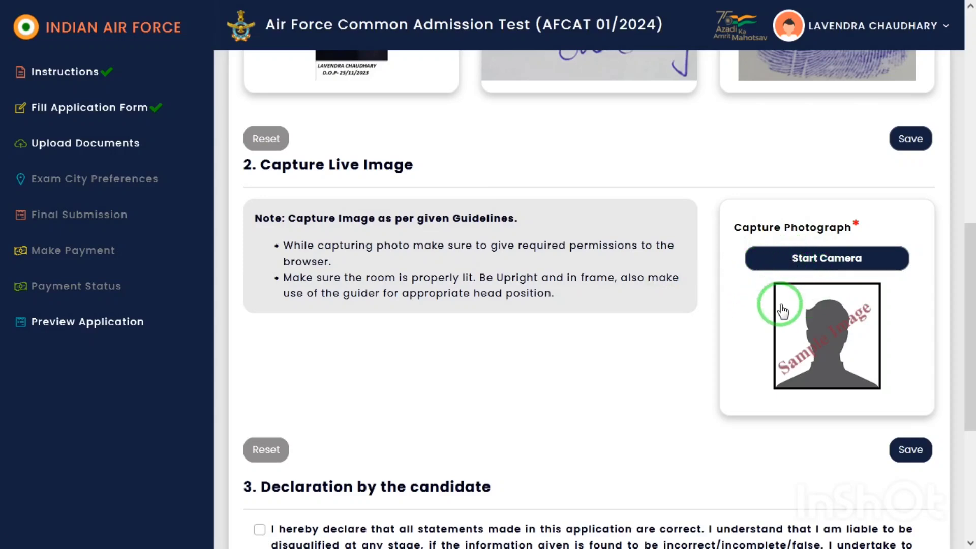
# Step: Confirm the documents were saved and reach exam city preferences Lucknow, Kanpur, Agra, Gorakhpur, Varanasi
pyautogui.moveTo(969, 309); pyautogui.dragTo(965, 436)
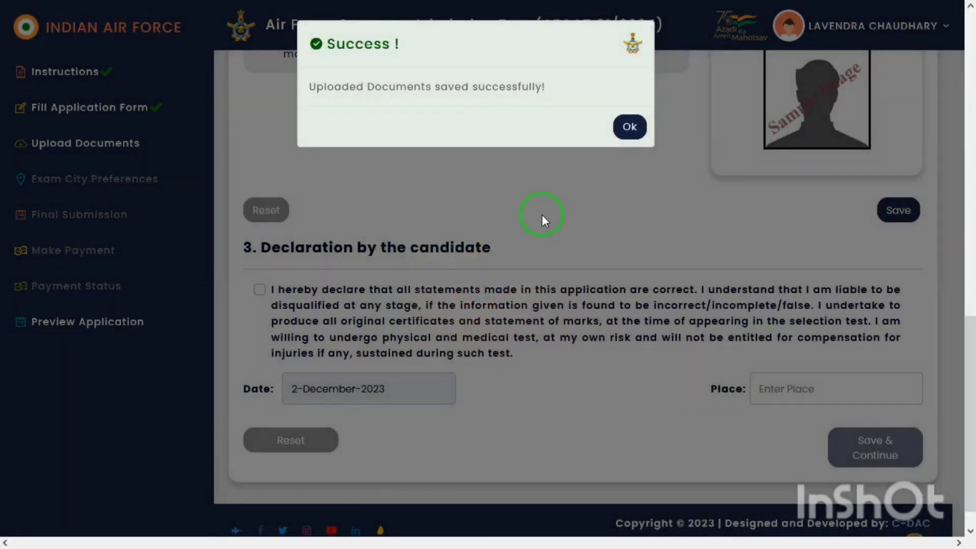
pyautogui.click(627, 127)
pyautogui.moveTo(952, 451); pyautogui.dragTo(974, 439)
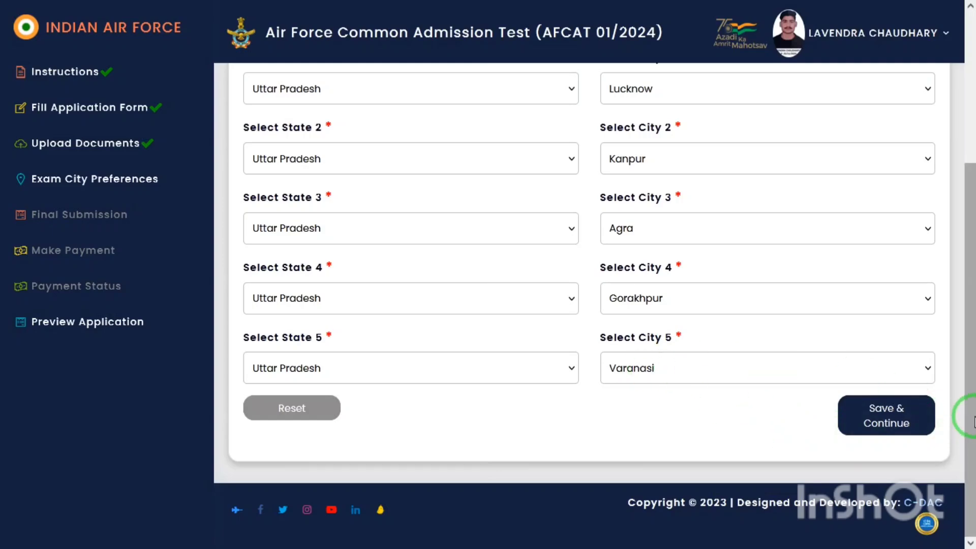
# Step: Save the exam city preferences, then print the application form from the preview page
pyautogui.moveTo(971, 409); pyautogui.dragTo(969, 337)
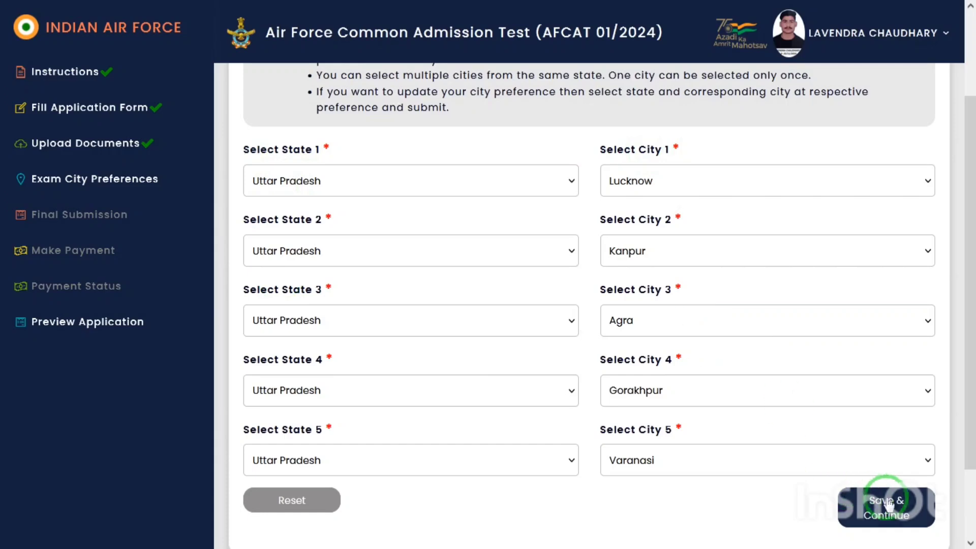
pyautogui.click(895, 519)
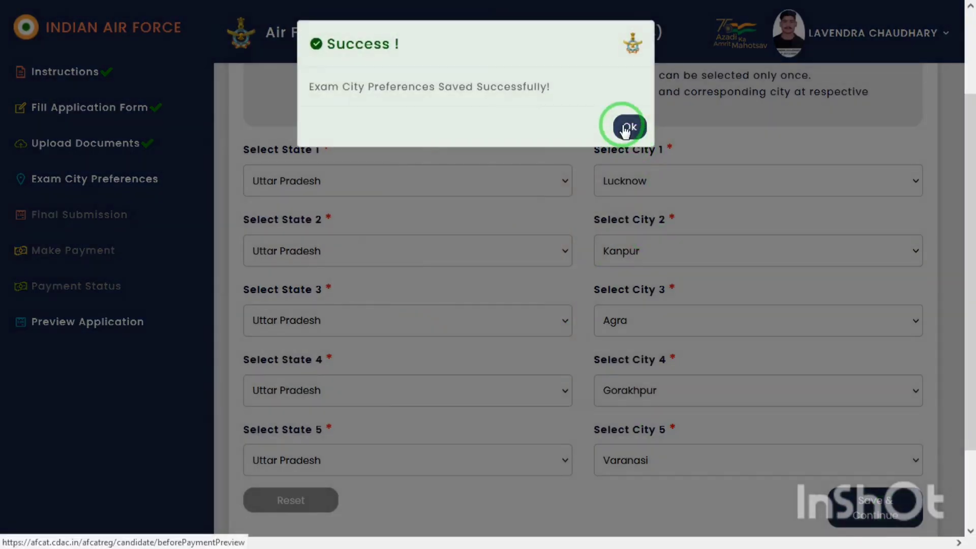
pyautogui.click(627, 131)
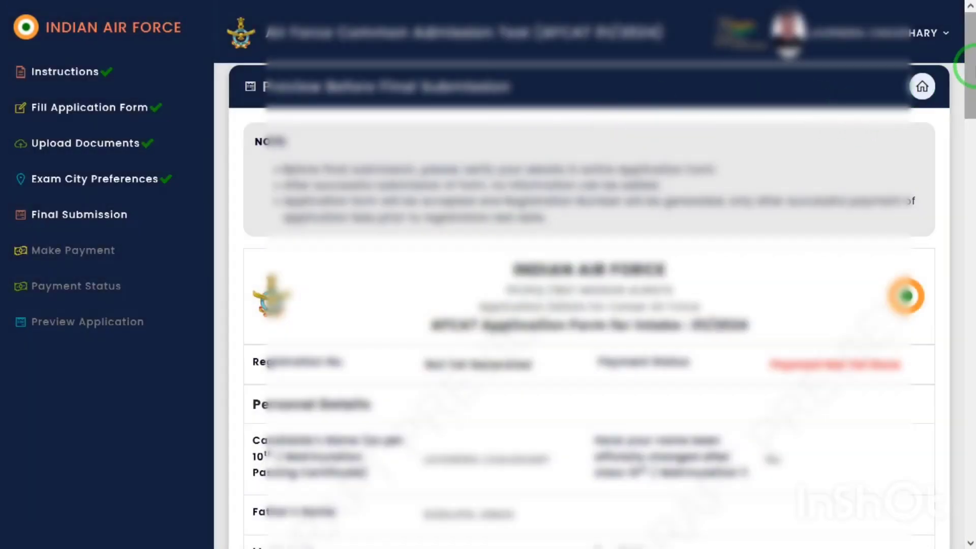
pyautogui.moveTo(969, 81); pyautogui.dragTo(965, 485)
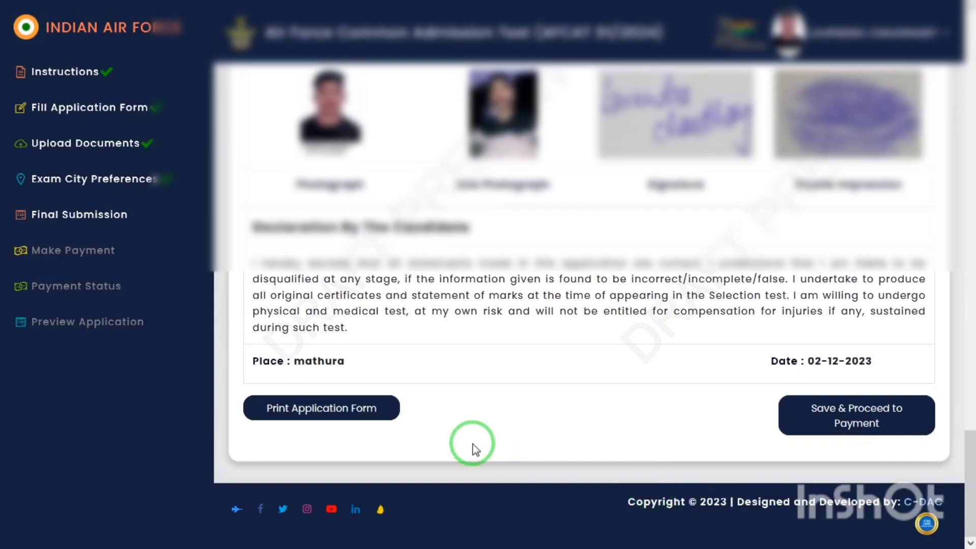
pyautogui.click(366, 407)
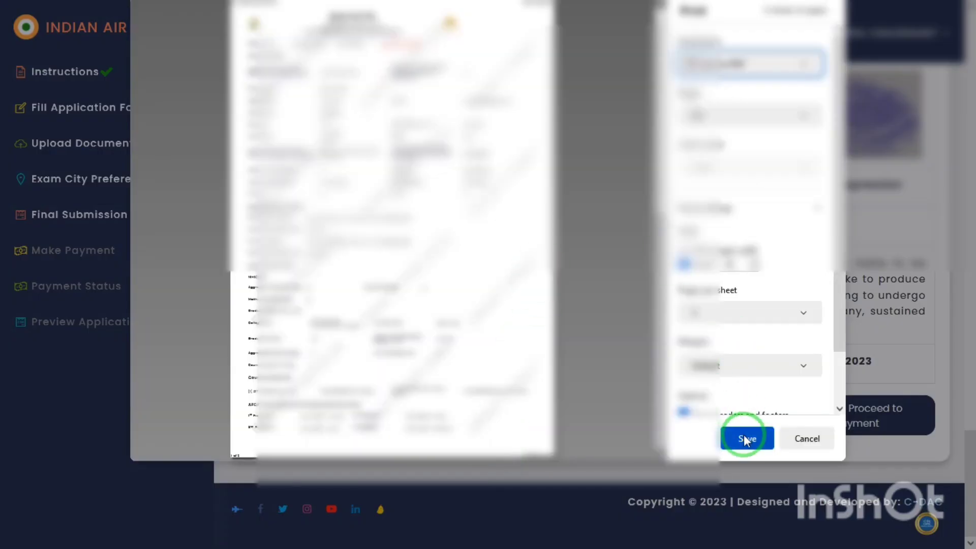
# Step: Save the preview as the PDF 'IAF Before Payment Preview 2024'
pyautogui.click(744, 440)
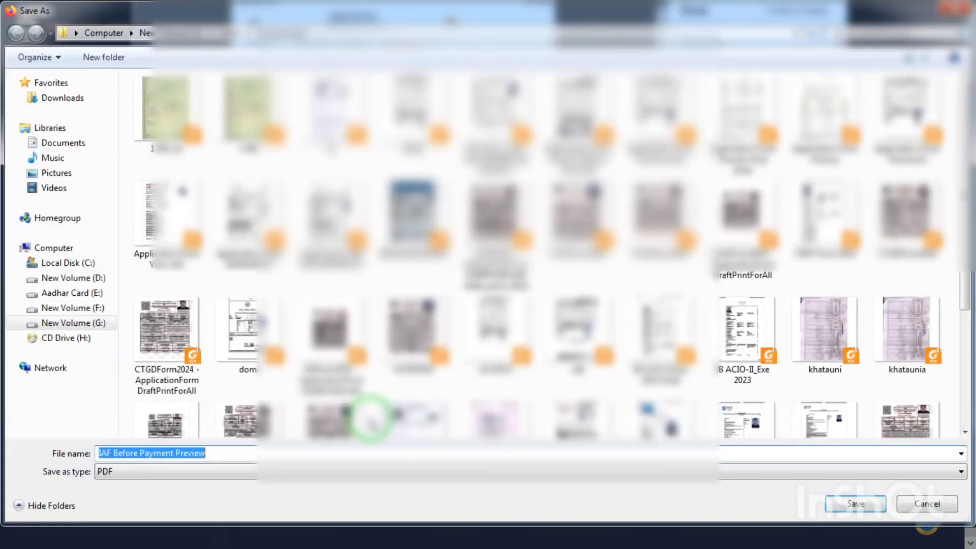
pyautogui.press('End')
pyautogui.write('2')
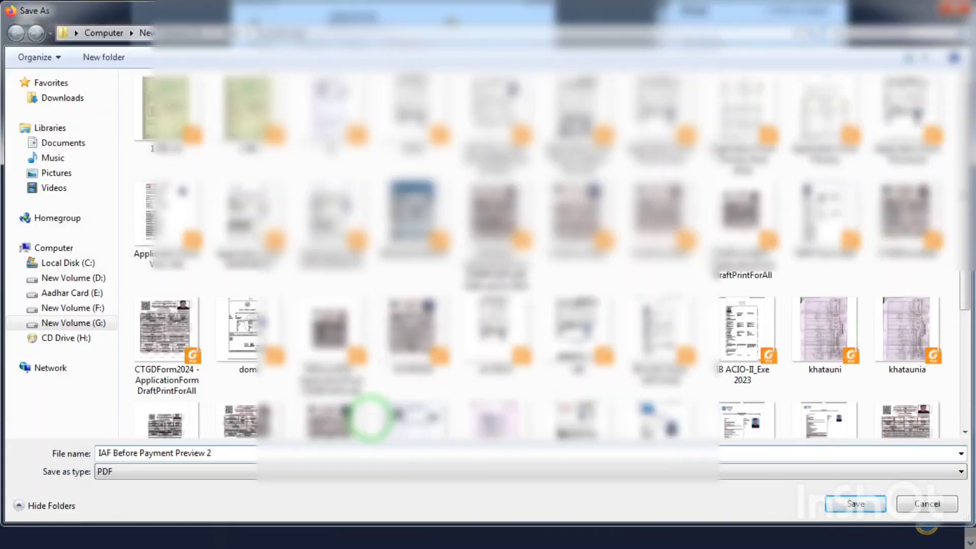
pyautogui.write('024')
pyautogui.press('Return')
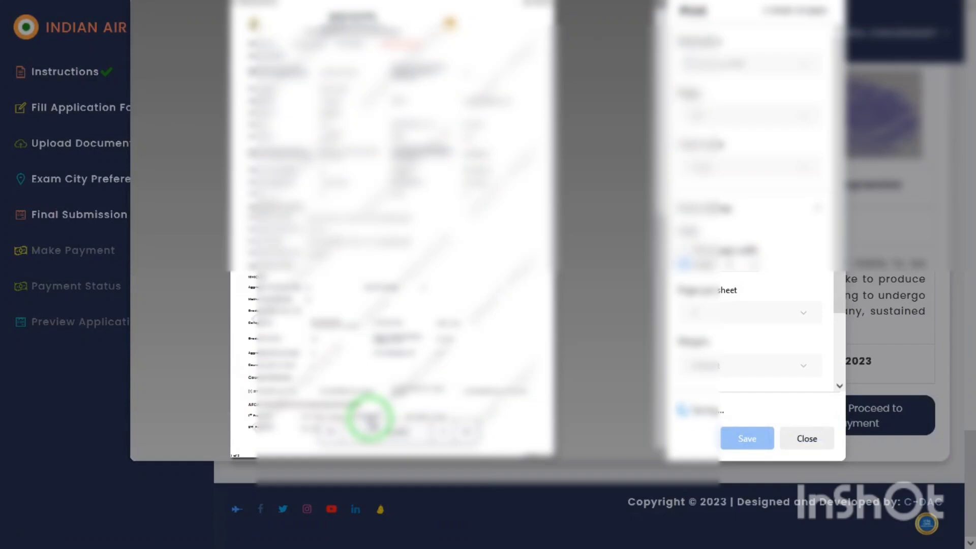